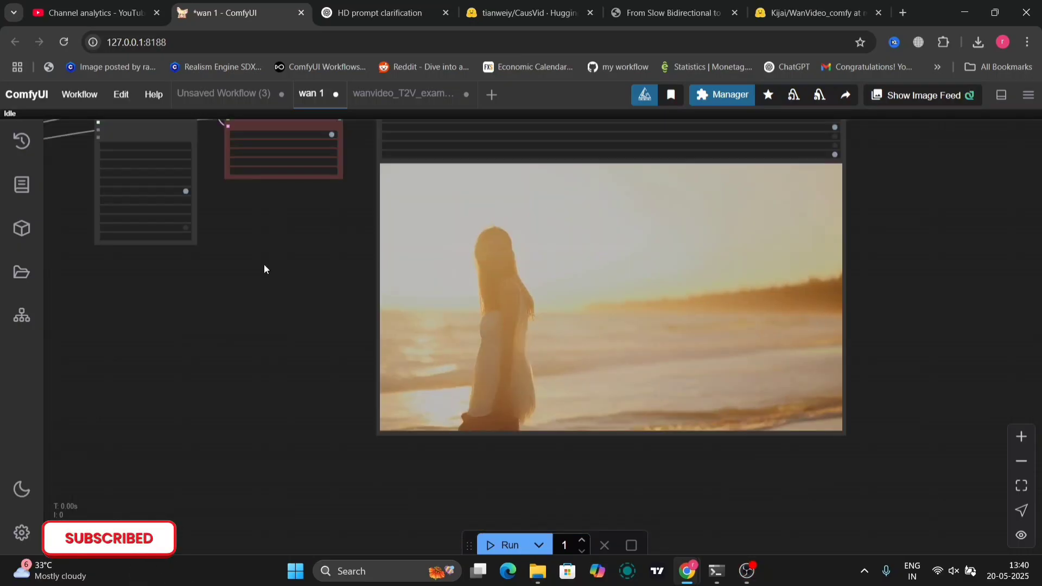
# Pan the canvas to the Video Combine previews of the sunset-beach and candlelit book-cafe clips.
pyautogui.moveTo(264, 269); pyautogui.dragTo(262, 294)
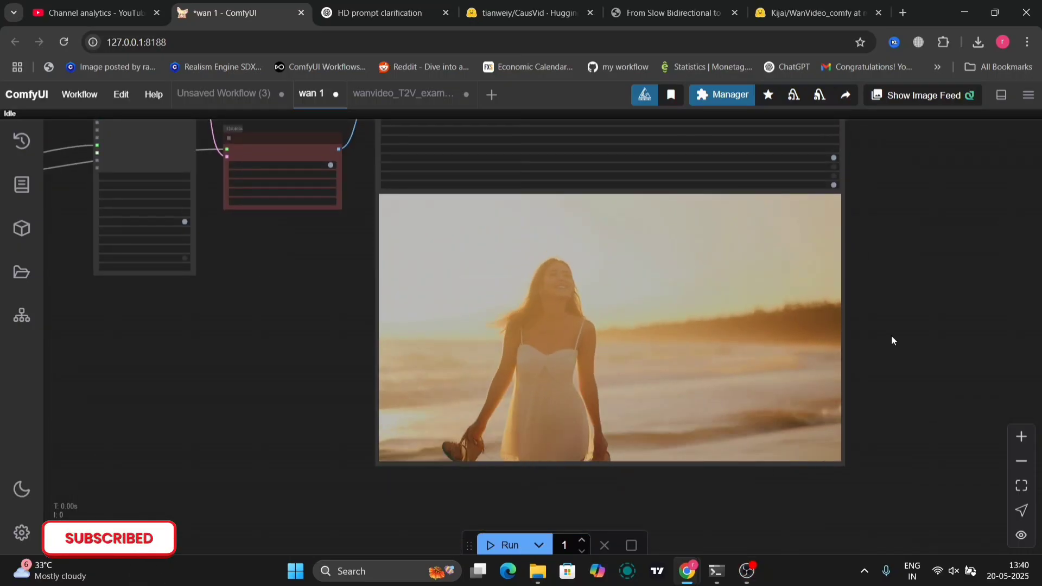
pyautogui.scroll(6, 891, 341)
pyautogui.scroll(-3, 891, 341)
pyautogui.moveTo(892, 341); pyautogui.dragTo(920, 345)
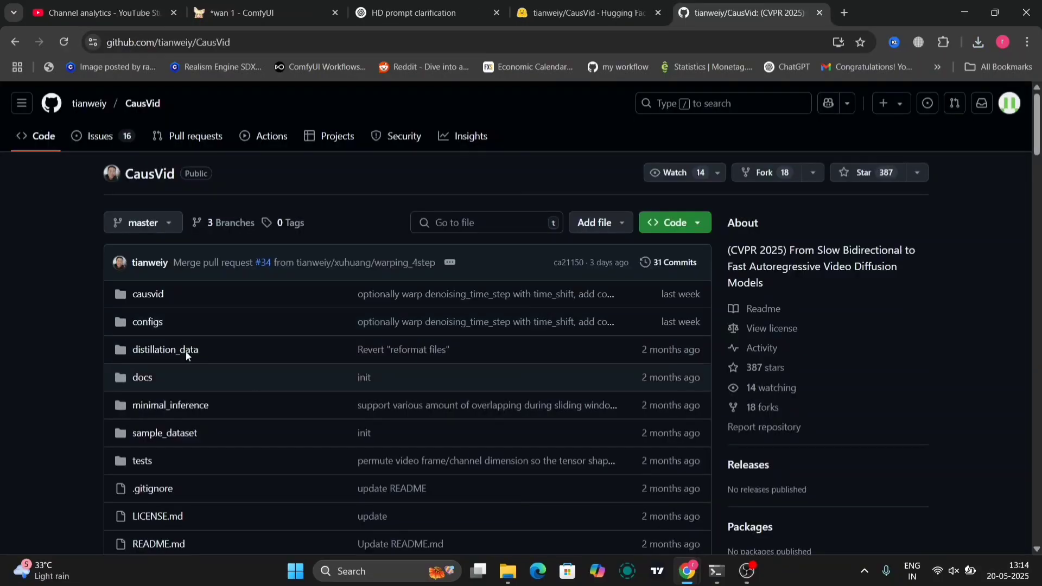
# Scroll the tianweiy/CausVid README through the Environment Setup and Inference Example sections.
pyautogui.scroll(-10, 334, 200)
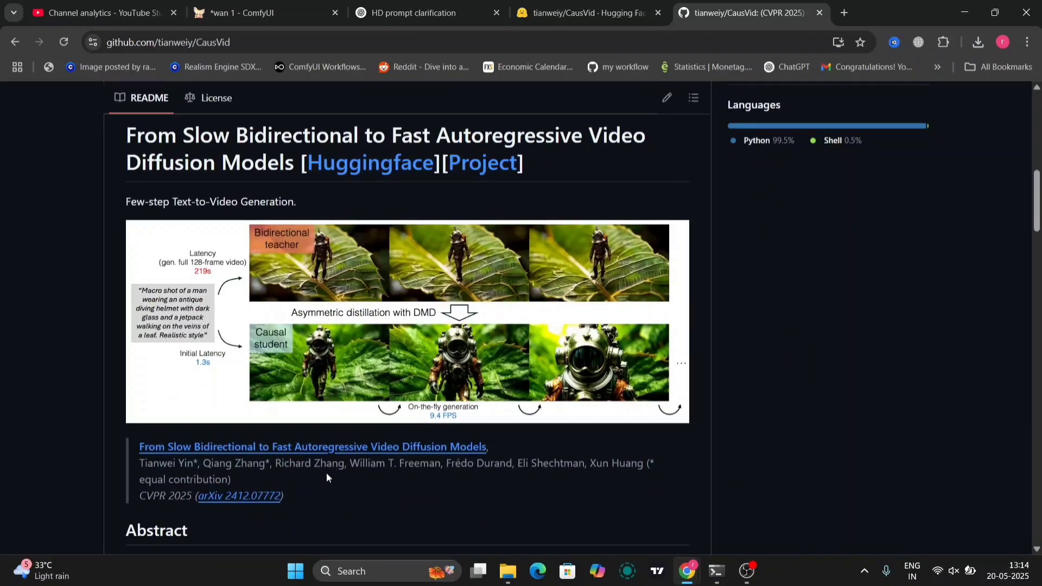
pyautogui.scroll(-10, 382, 507)
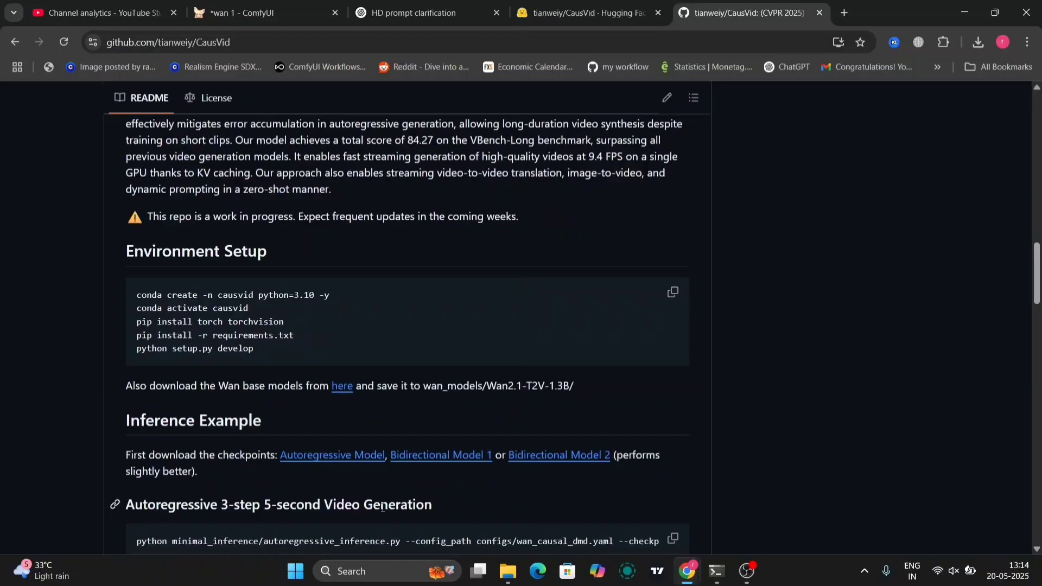
pyautogui.scroll(-5, 382, 507)
pyautogui.scroll(20, 382, 507)
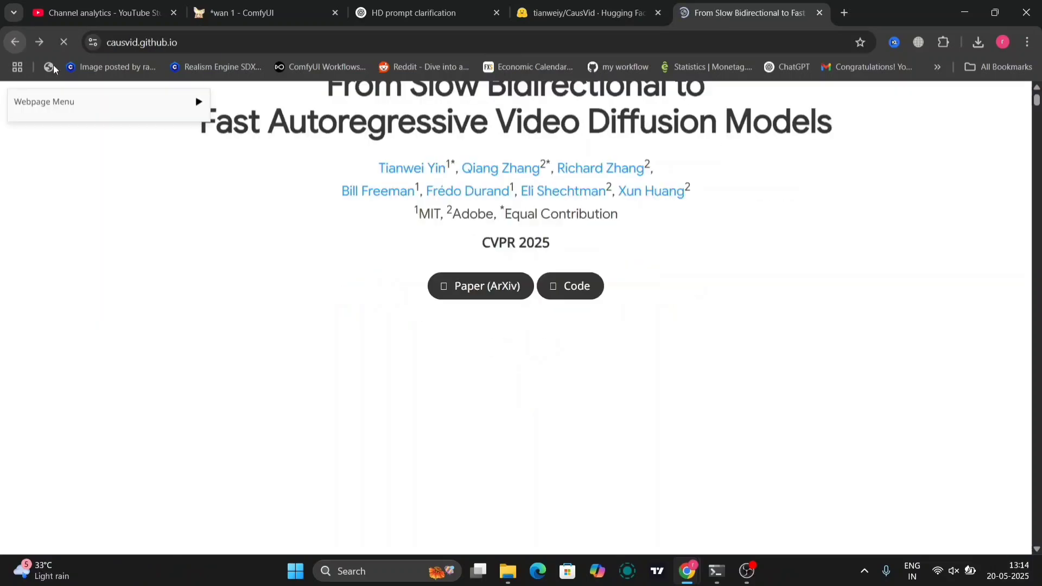
# Scroll causvid.github.io through Method Overview, VBench results and galleries to the CogVideoX/MovieGen/CausVid mammoth comparison.
pyautogui.scroll(-10, 384, 330)
pyautogui.scroll(-6, 384, 331)
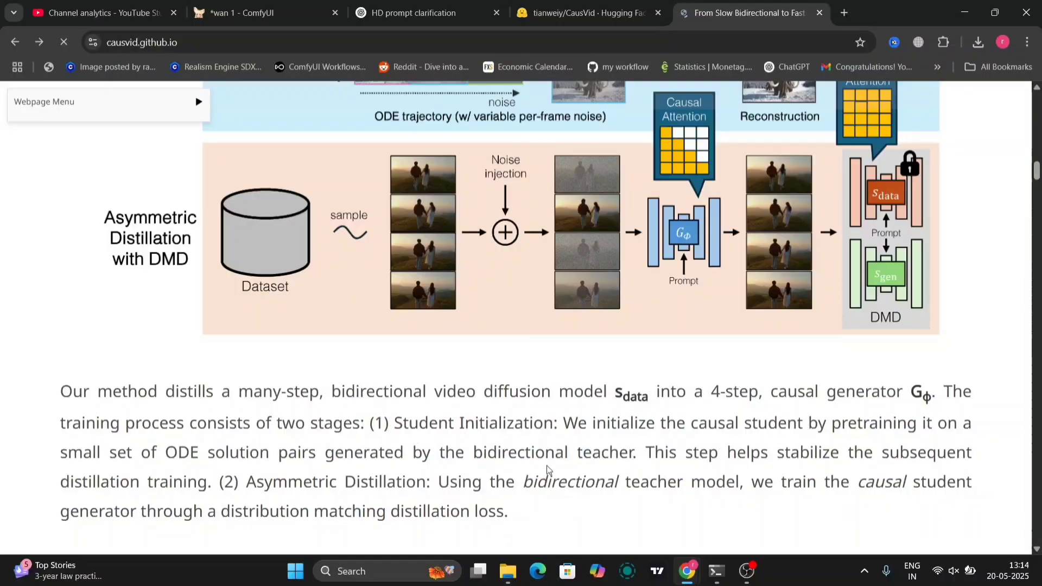
pyautogui.scroll(-7, 552, 482)
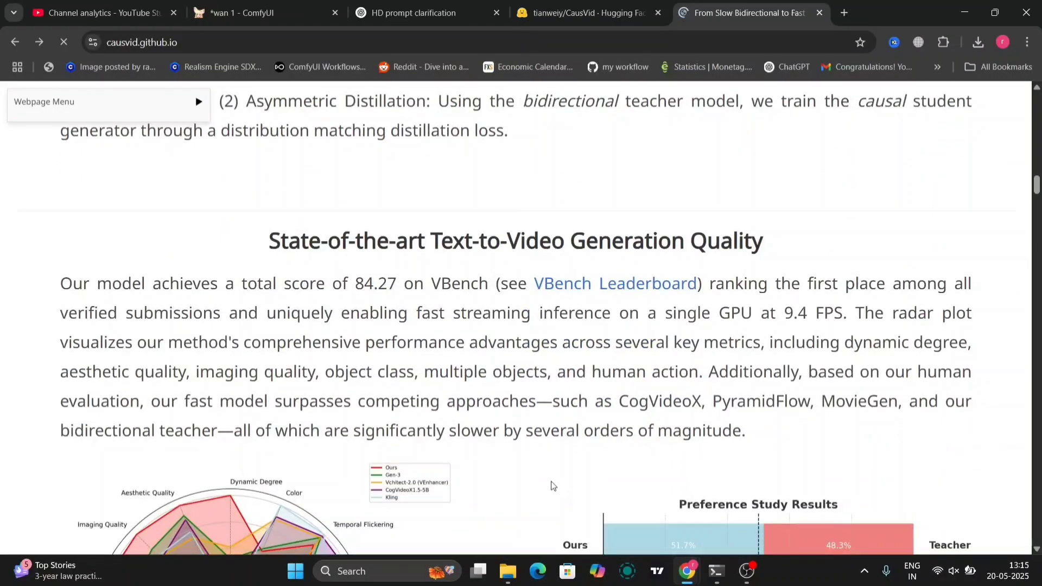
pyautogui.scroll(-7, 552, 485)
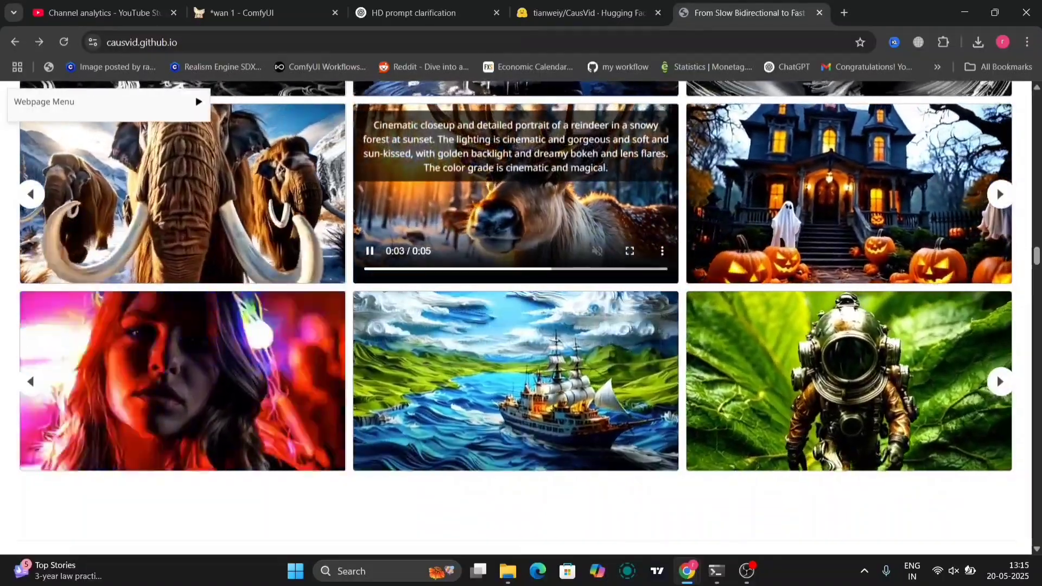
pyautogui.scroll(-10, 624, 235)
pyautogui.scroll(-7, 625, 235)
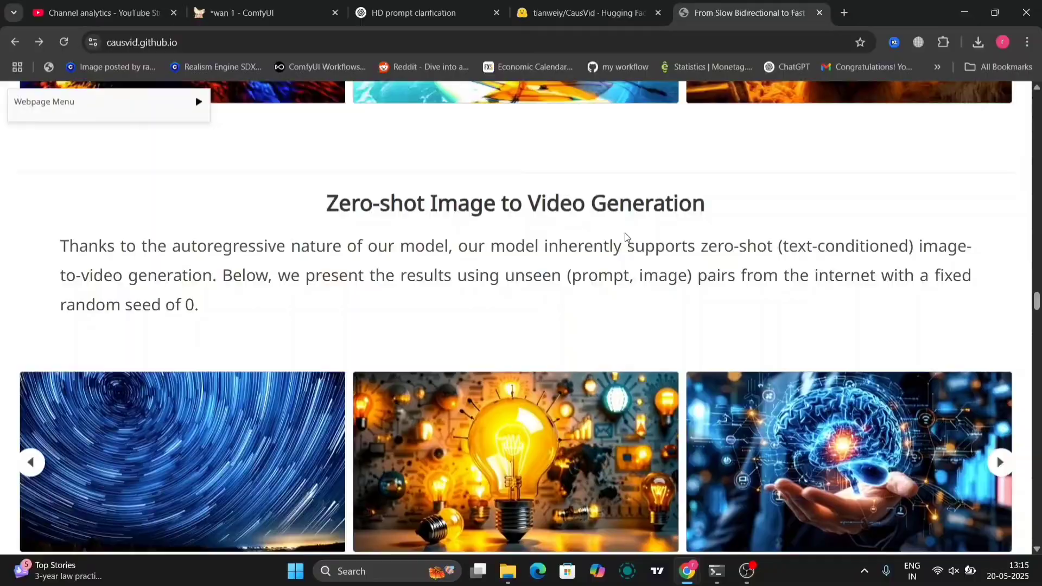
pyautogui.scroll(-8, 625, 235)
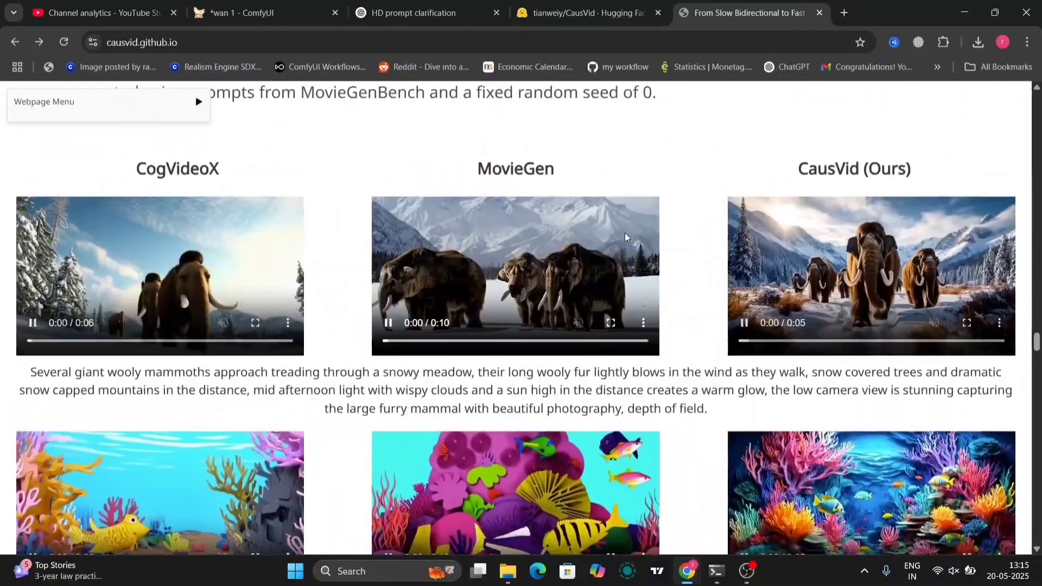
pyautogui.scroll(1, 624, 233)
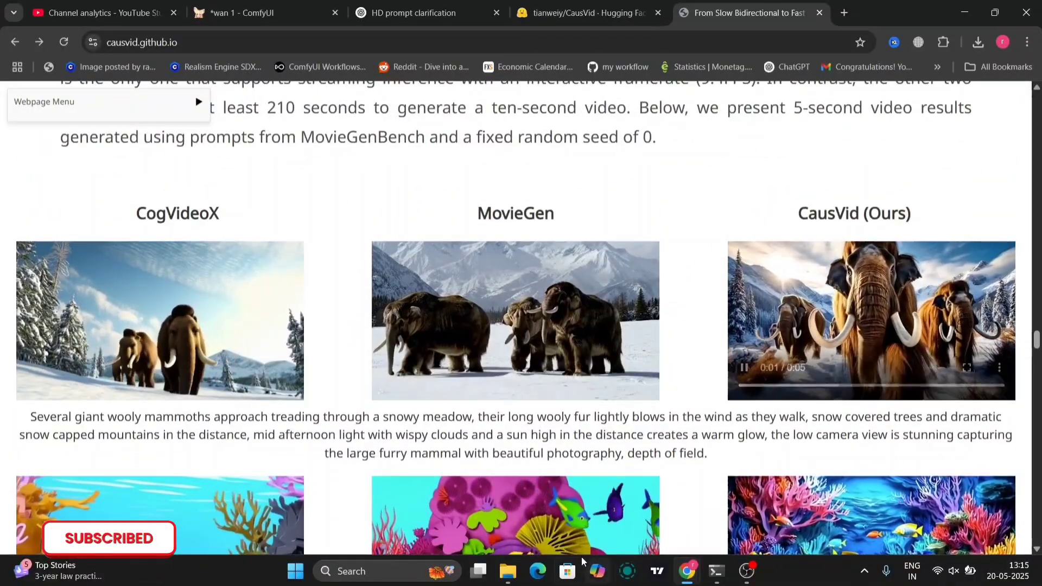
pyautogui.scroll(-5, 627, 394)
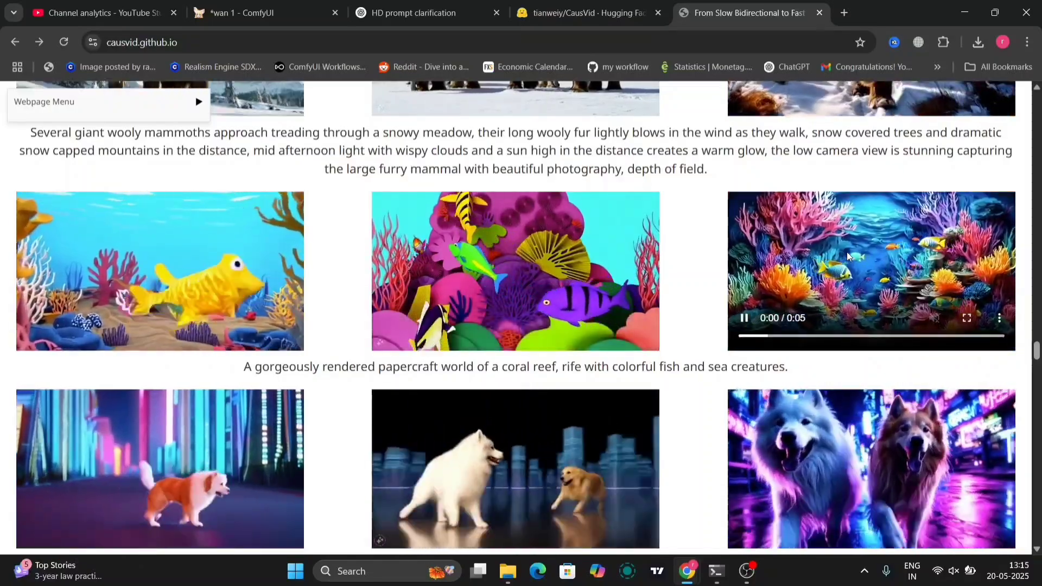
pyautogui.scroll(6, 849, 256)
pyautogui.scroll(-4, 848, 256)
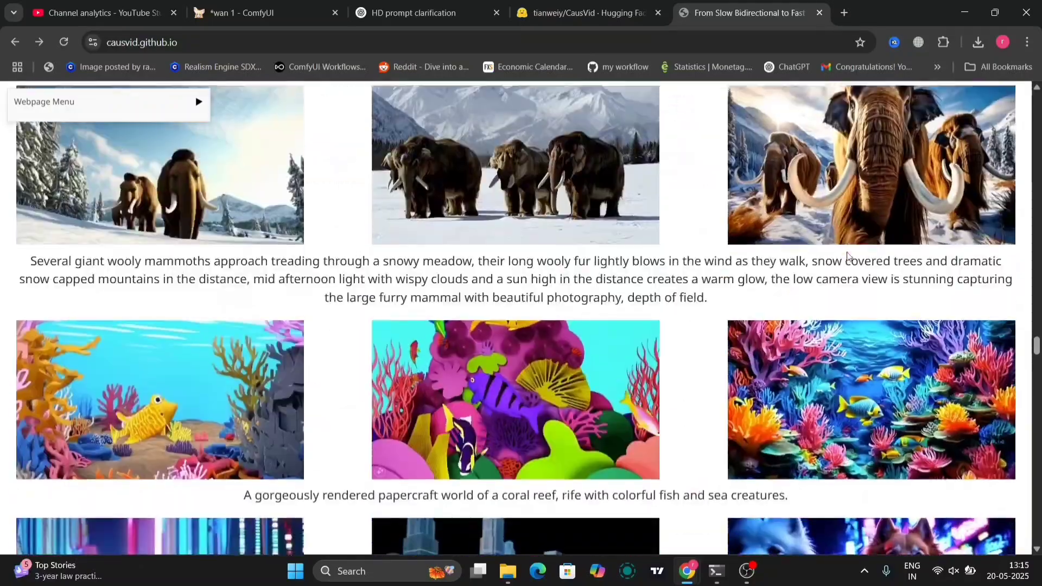
pyautogui.scroll(1, 848, 255)
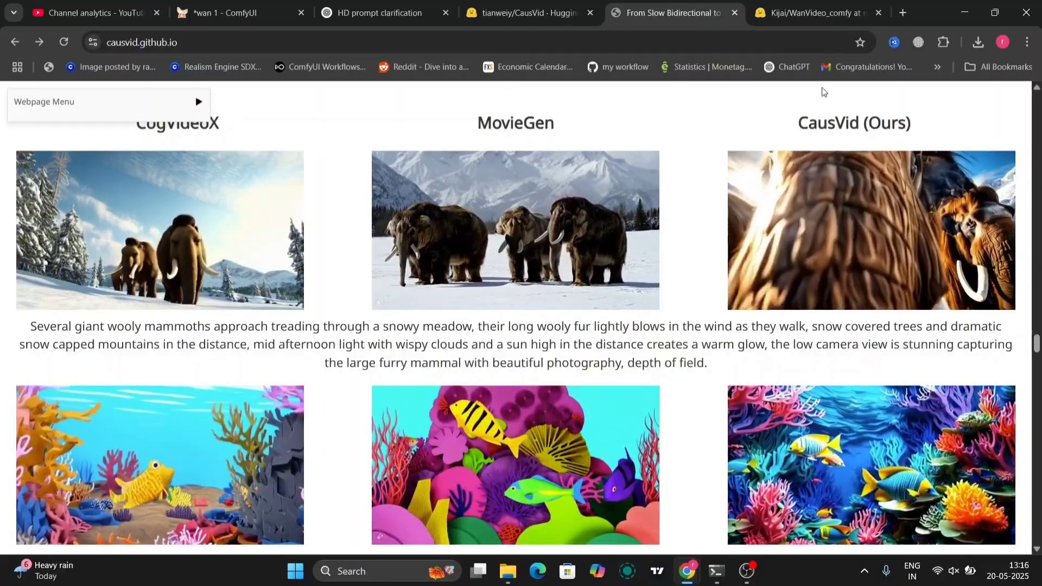
# Open the Kijai/WanVideo_comfy file list, scroll it, and glance at the ComfyUI workflow.
pyautogui.click(826, 15)
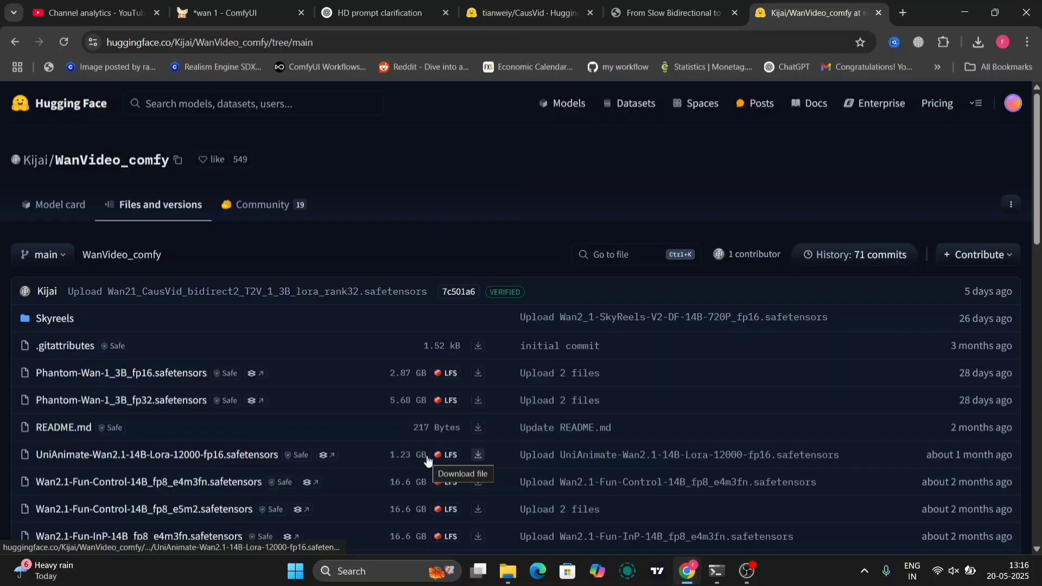
pyautogui.scroll(-3, 428, 461)
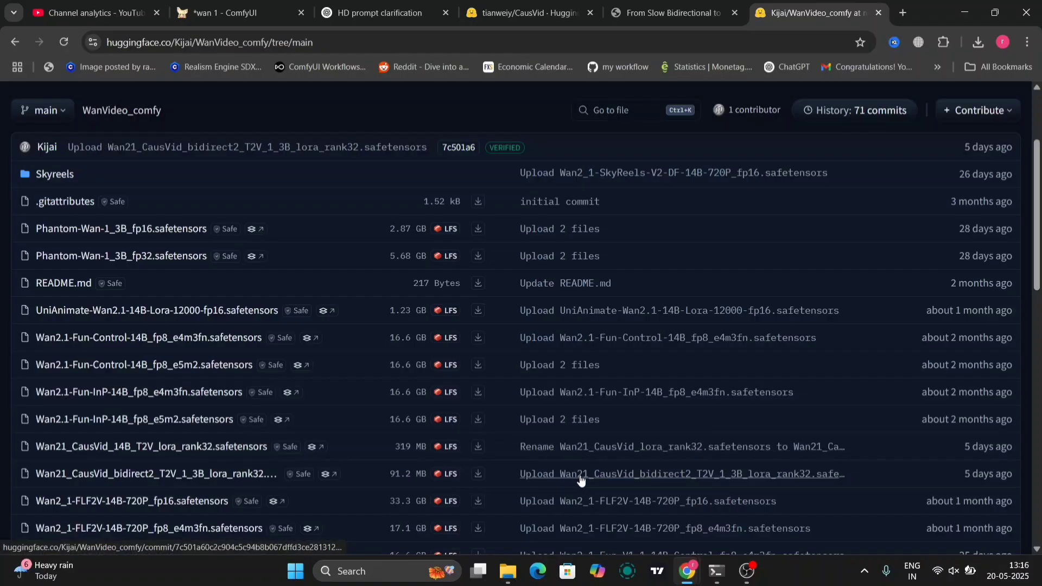
pyautogui.click(229, 13)
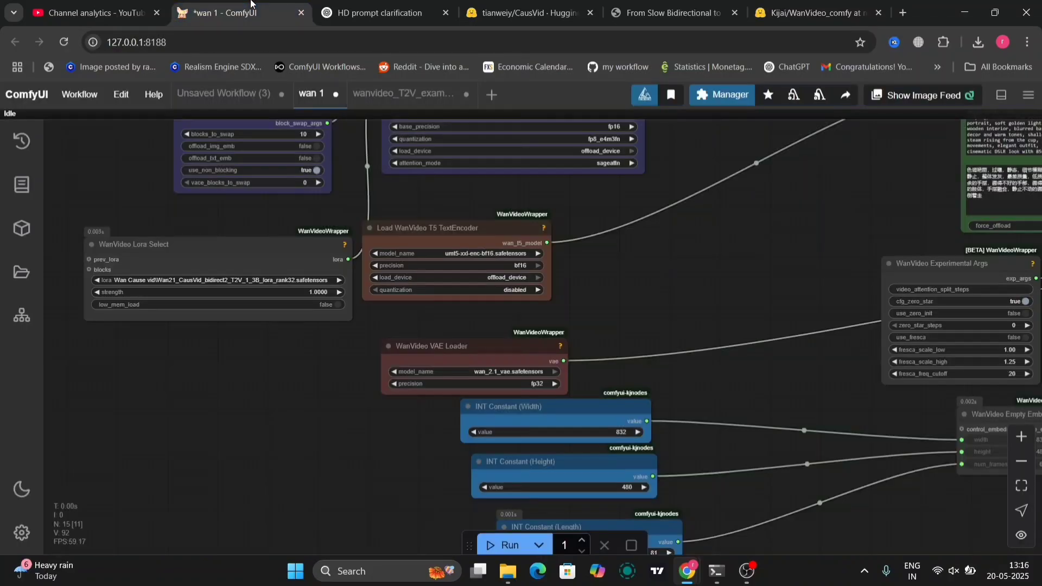
# Browse the WanVideo_comfy files for the CausVid LoRA and Wan2.1 model entries.
pyautogui.click(801, 3)
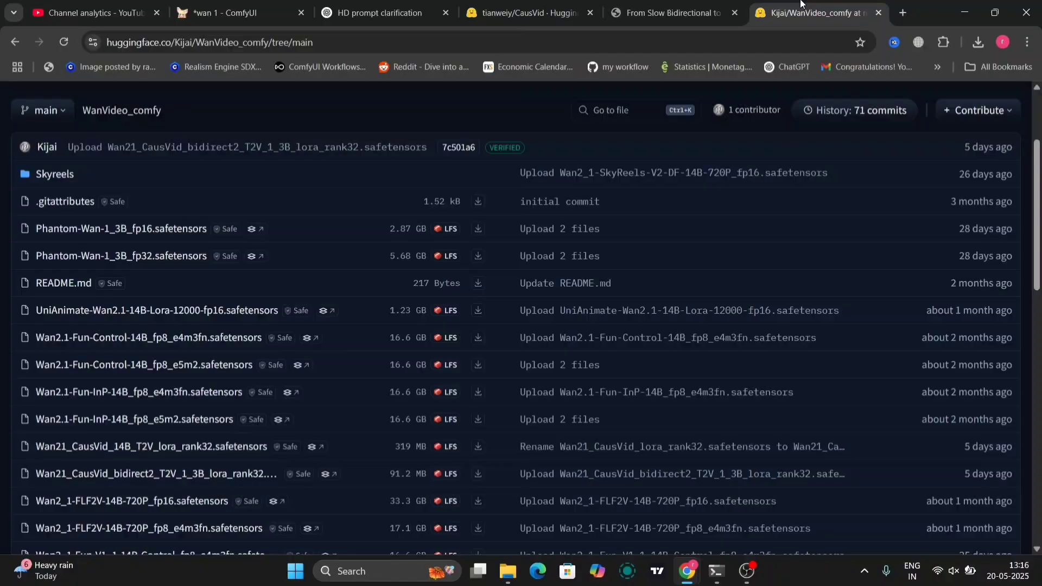
pyautogui.scroll(-1, 561, 394)
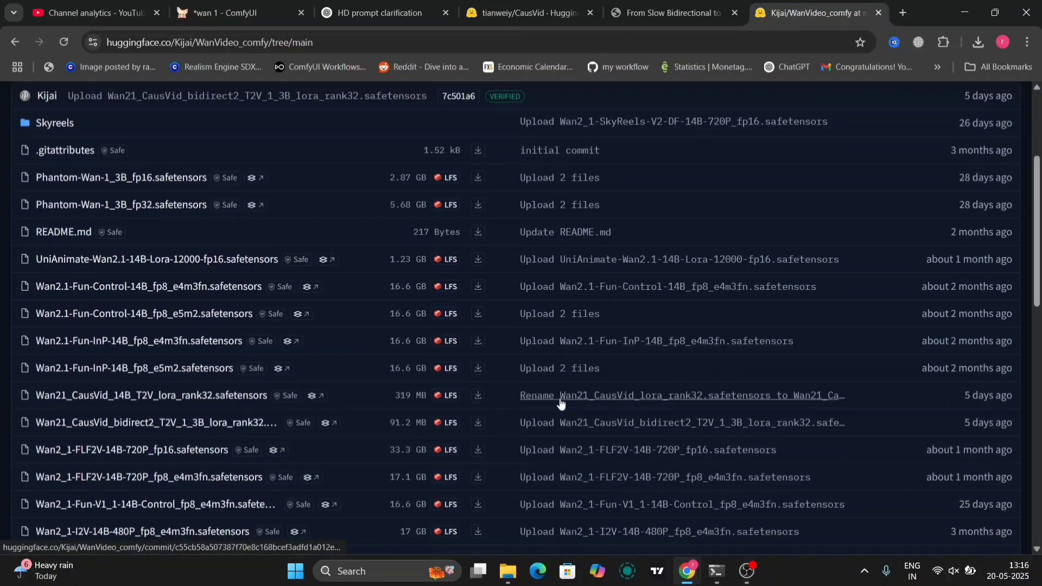
pyautogui.scroll(-10, 561, 402)
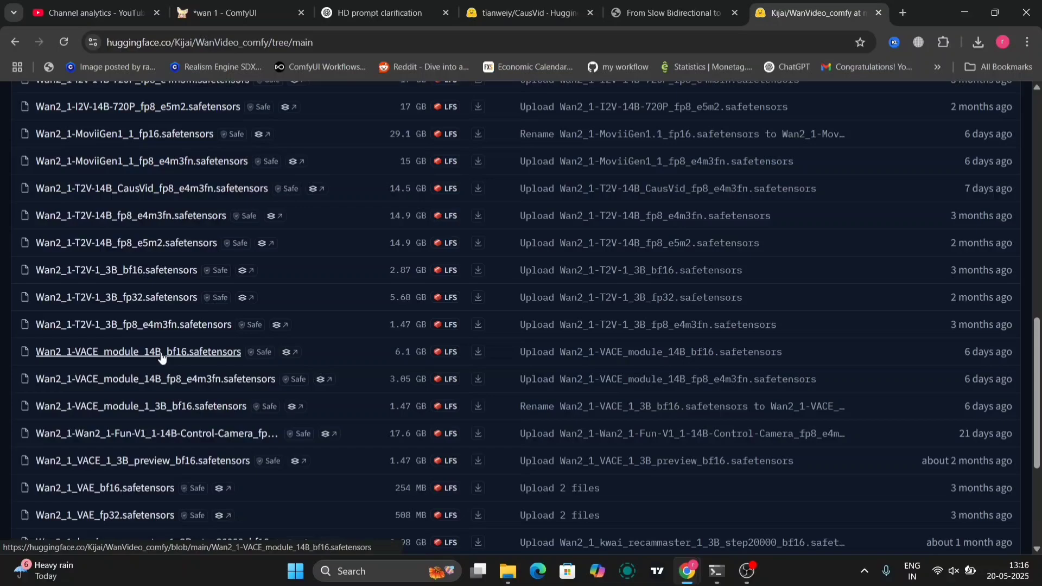
pyautogui.scroll(1, 546, 259)
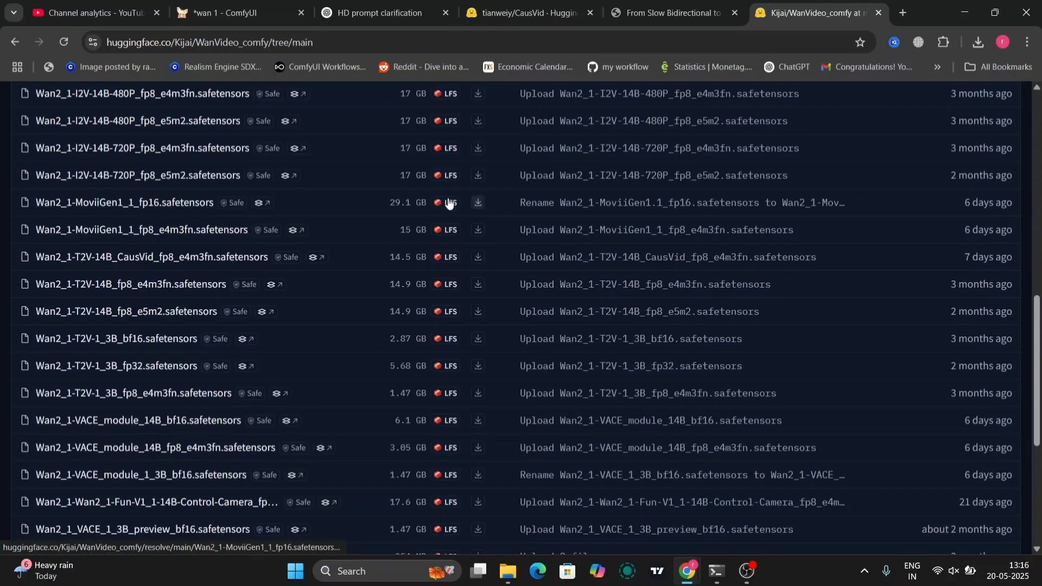
pyautogui.scroll(3, 450, 203)
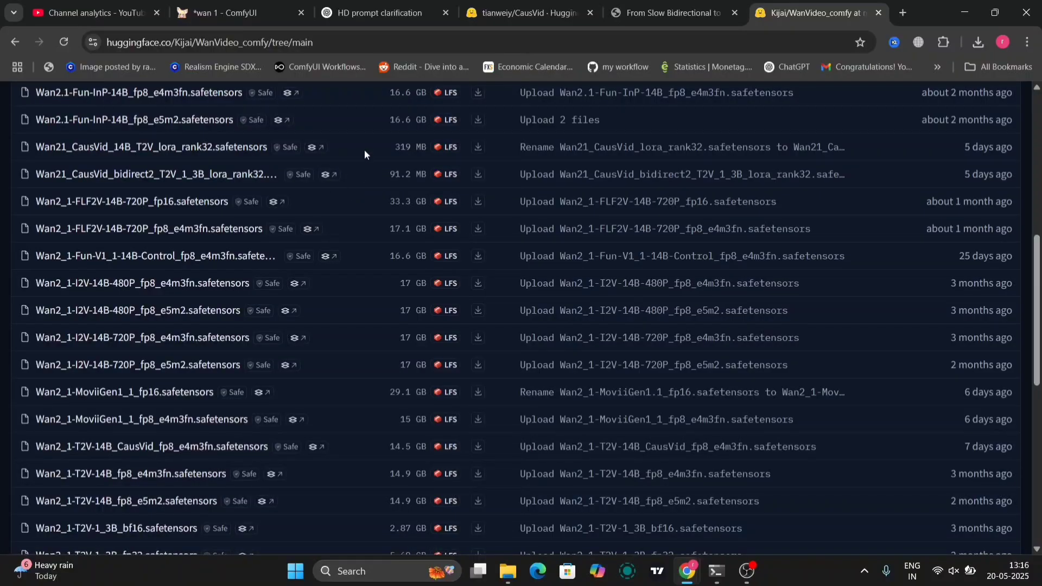
pyautogui.scroll(3, 364, 154)
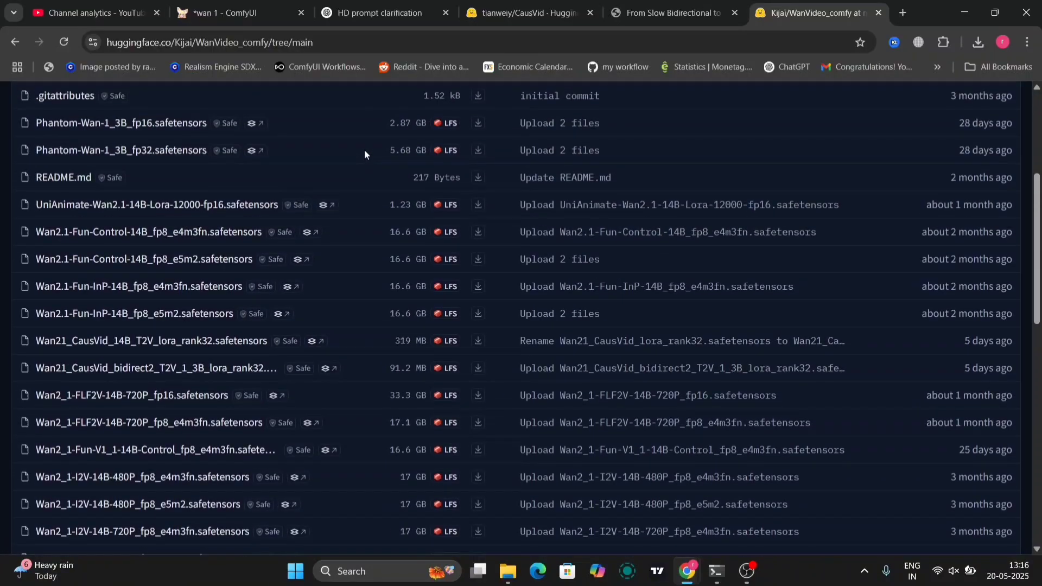
pyautogui.scroll(1, 364, 149)
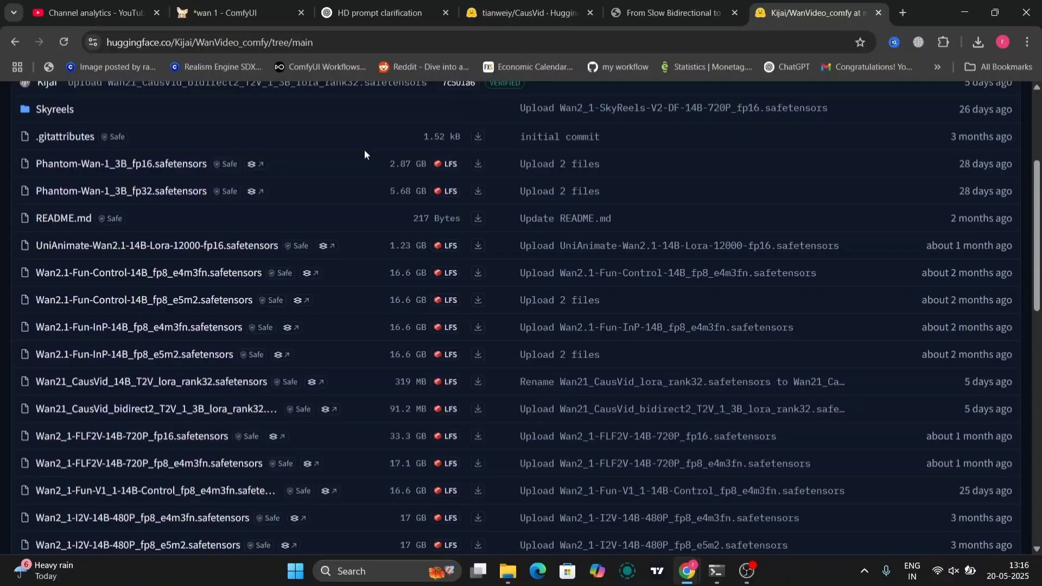
pyautogui.scroll(-7, 364, 148)
pyautogui.scroll(-5, 364, 154)
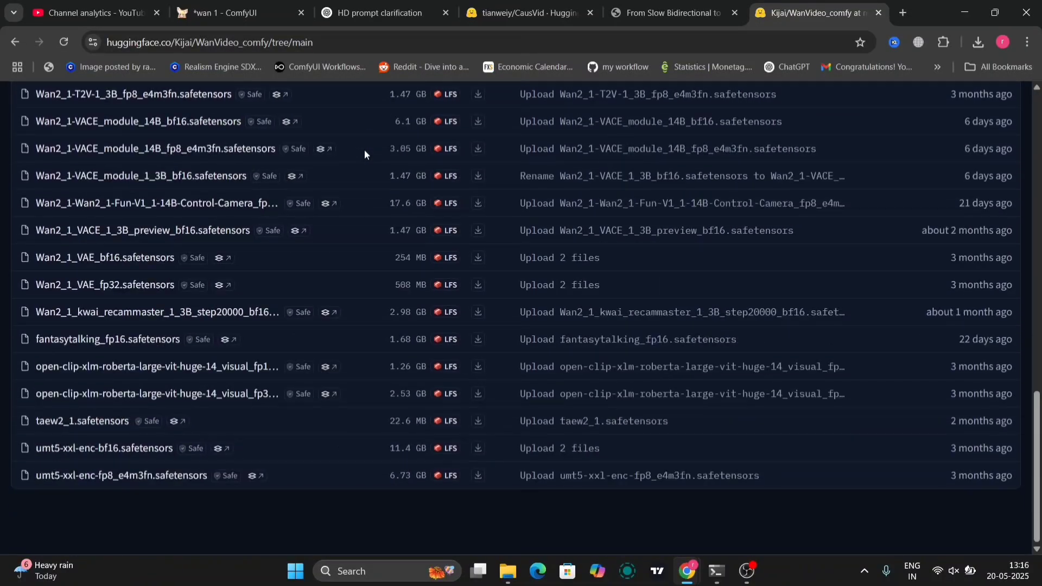
pyautogui.scroll(4, 357, 321)
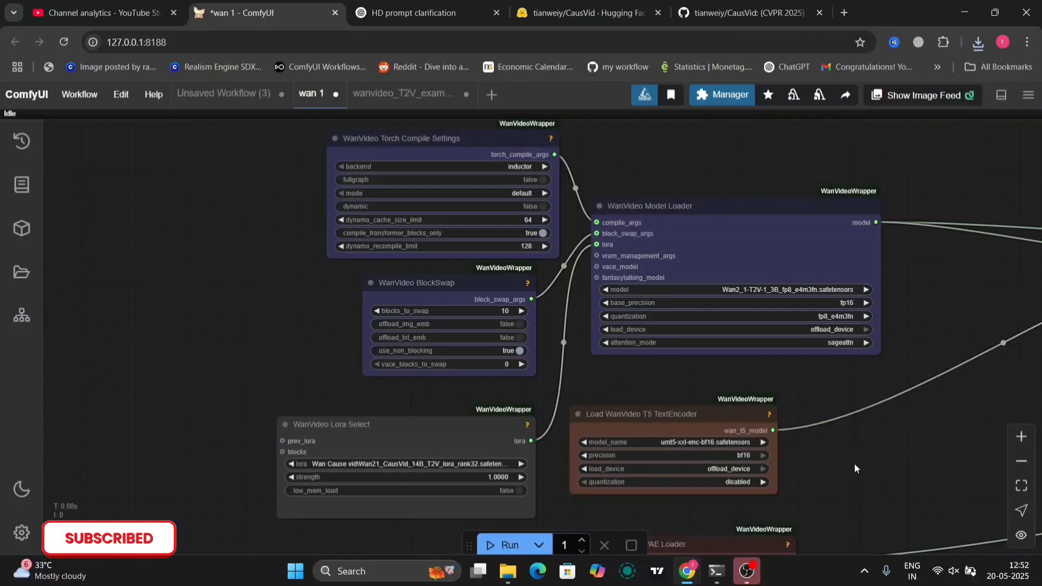
# Keep the Wan2_1-T2V-1_3B fp8 model selected as the diffusion model.
pyautogui.scroll(5, 965, 327)
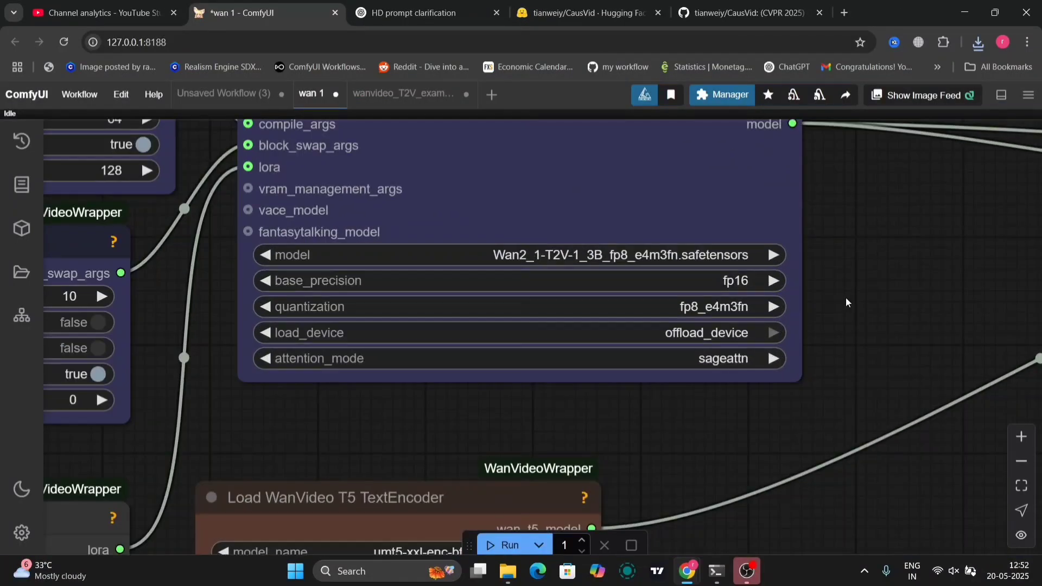
pyautogui.click(740, 248)
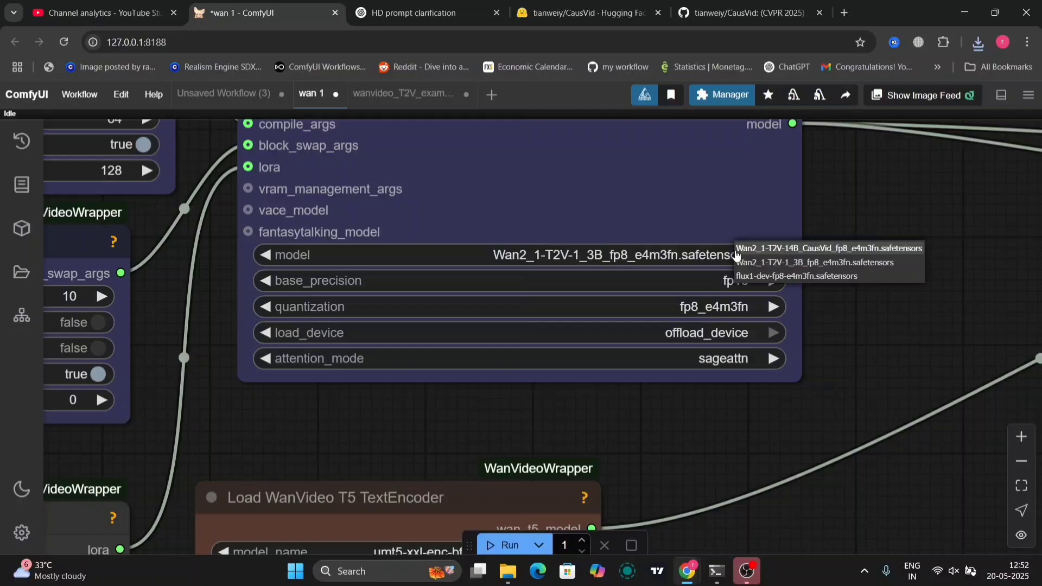
pyautogui.click(759, 263)
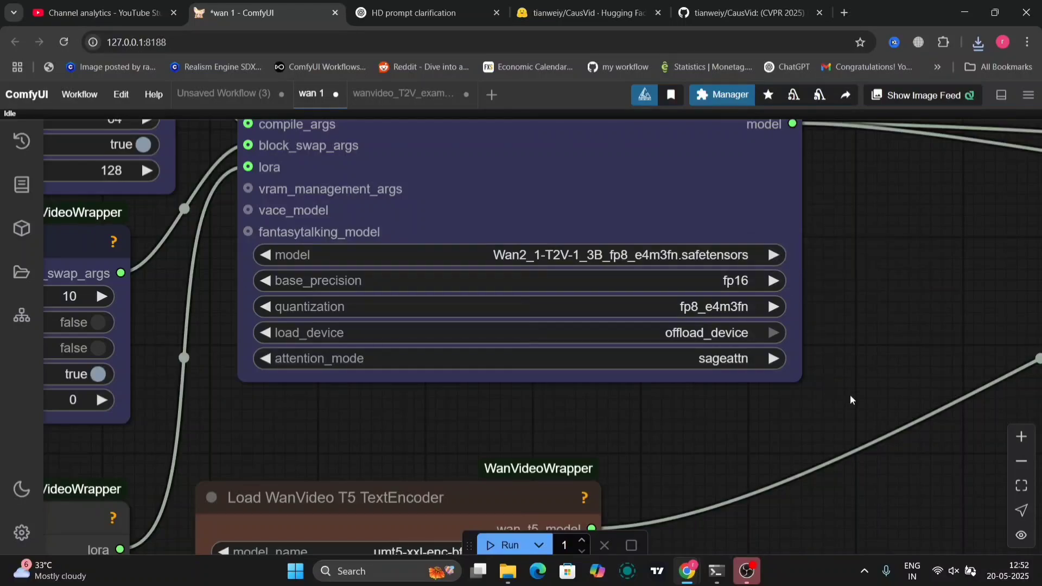
# Widen the WanVideo Lora Select node so the full CausVid LoRA file name shows.
pyautogui.scroll(-5, 851, 395)
pyautogui.moveTo(762, 415); pyautogui.dragTo(837, 328)
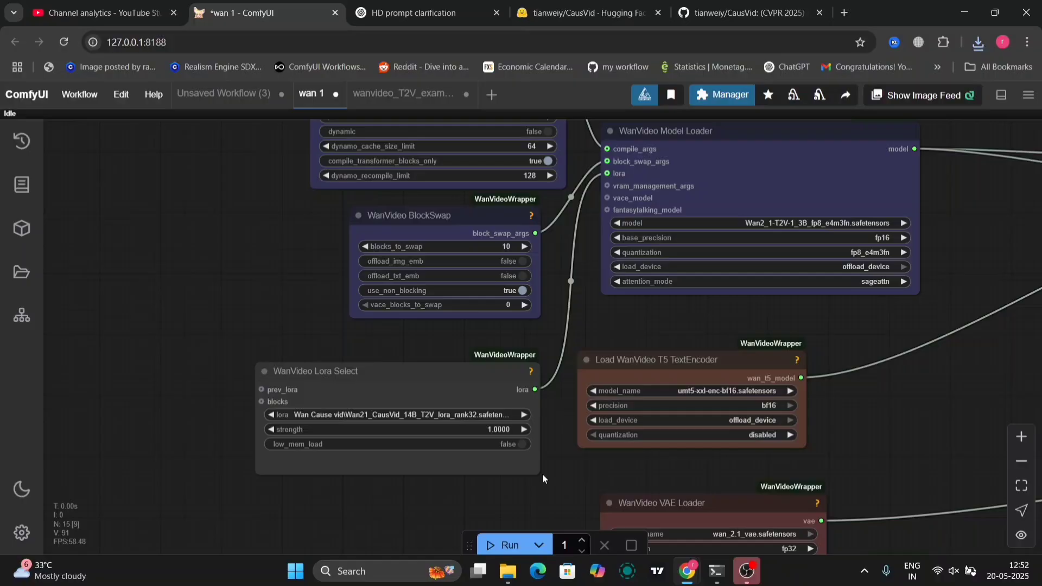
pyautogui.moveTo(536, 471)
pyautogui.mouseDown()
pyautogui.moveTo(573, 462)
pyautogui.moveTo(549, 460)
pyautogui.mouseUp()
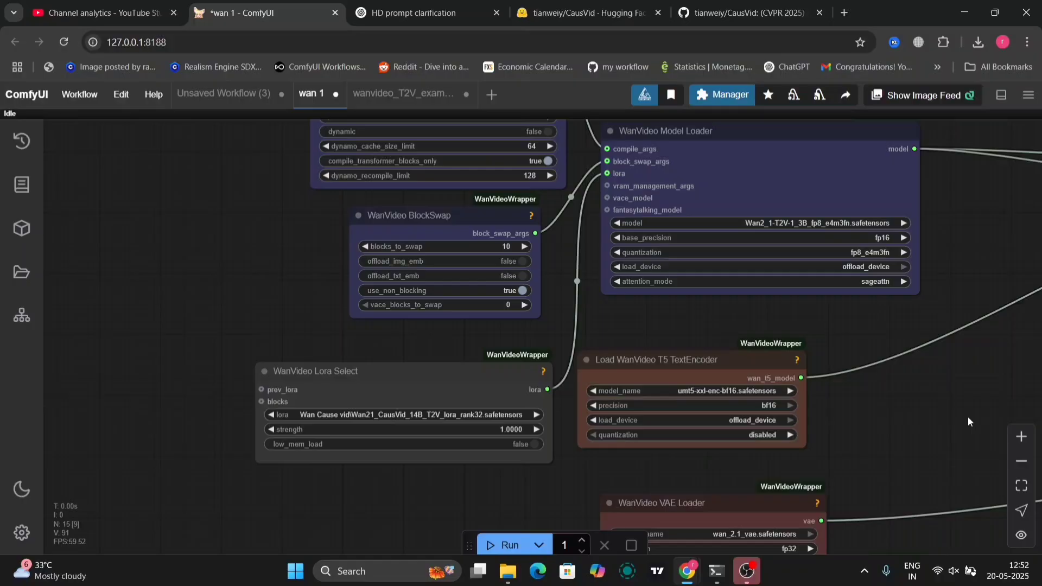
pyautogui.scroll(-2, 969, 416)
pyautogui.moveTo(969, 415); pyautogui.dragTo(467, 327)
pyautogui.moveTo(670, 214); pyautogui.dragTo(536, 326)
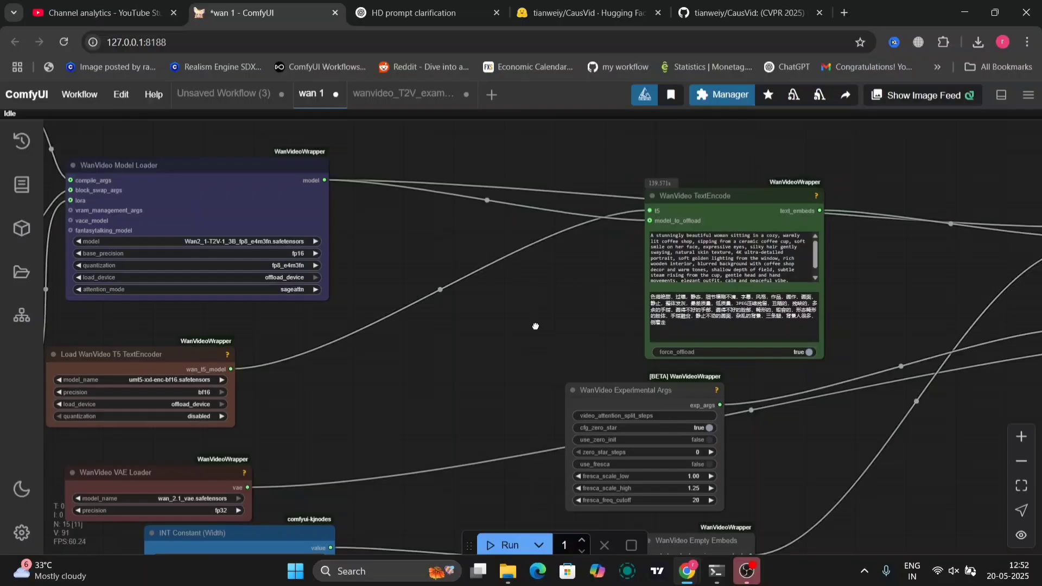
pyautogui.scroll(4, 512, 347)
pyautogui.moveTo(614, 278); pyautogui.dragTo(284, 485)
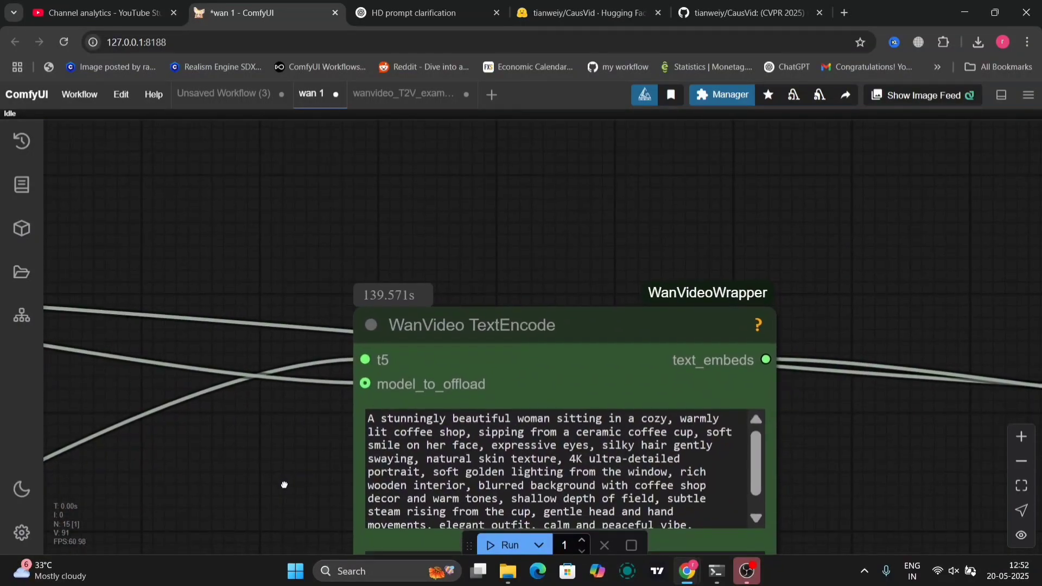
pyautogui.click(383, 420)
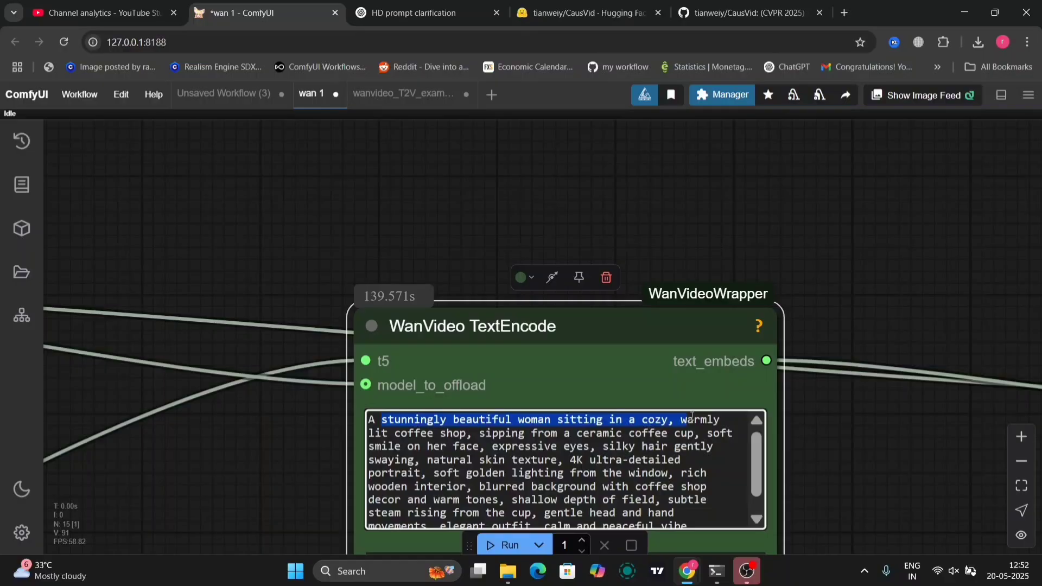
pyautogui.moveTo(697, 422); pyautogui.dragTo(638, 509)
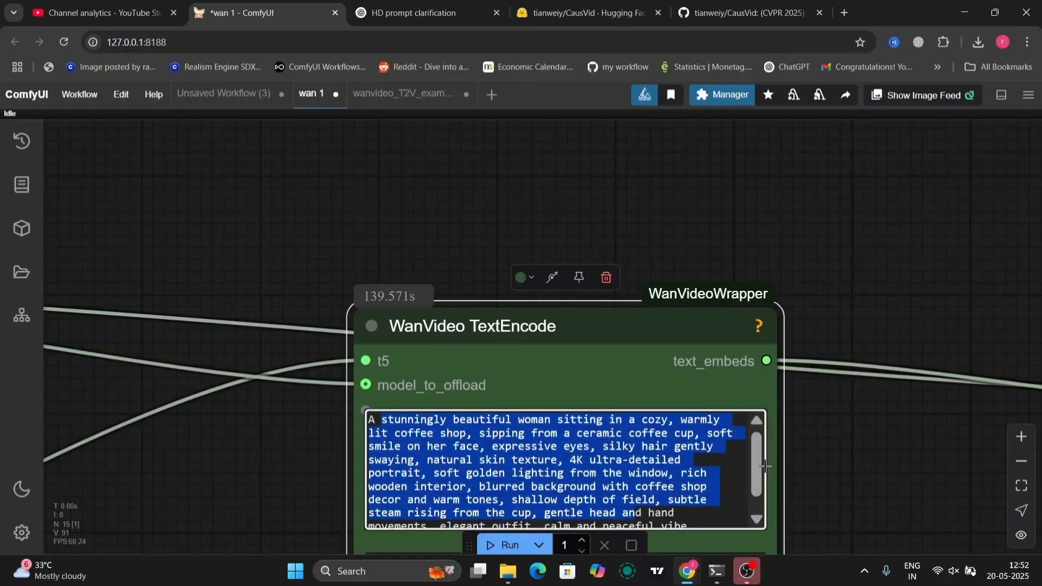
pyautogui.moveTo(757, 465); pyautogui.dragTo(705, 524)
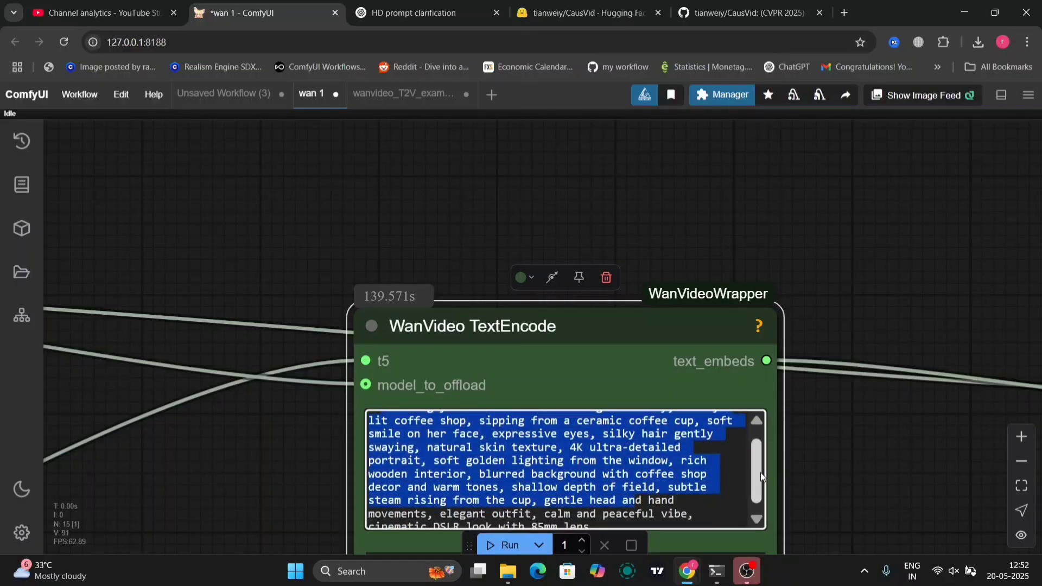
pyautogui.click(858, 487)
pyautogui.scroll(-5, 858, 487)
pyautogui.moveTo(858, 486); pyautogui.dragTo(526, 390)
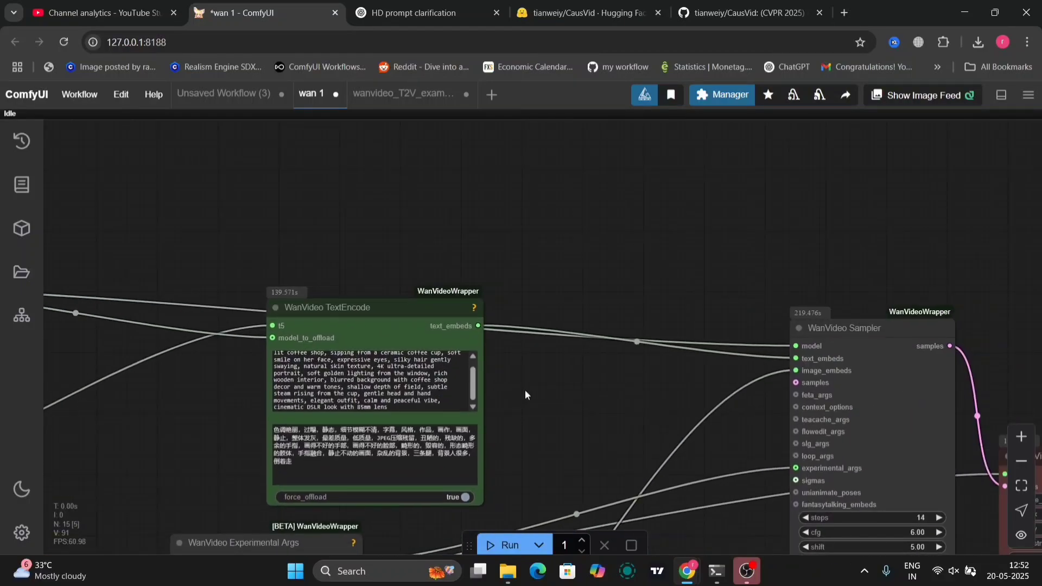
pyautogui.moveTo(604, 404); pyautogui.dragTo(407, 311)
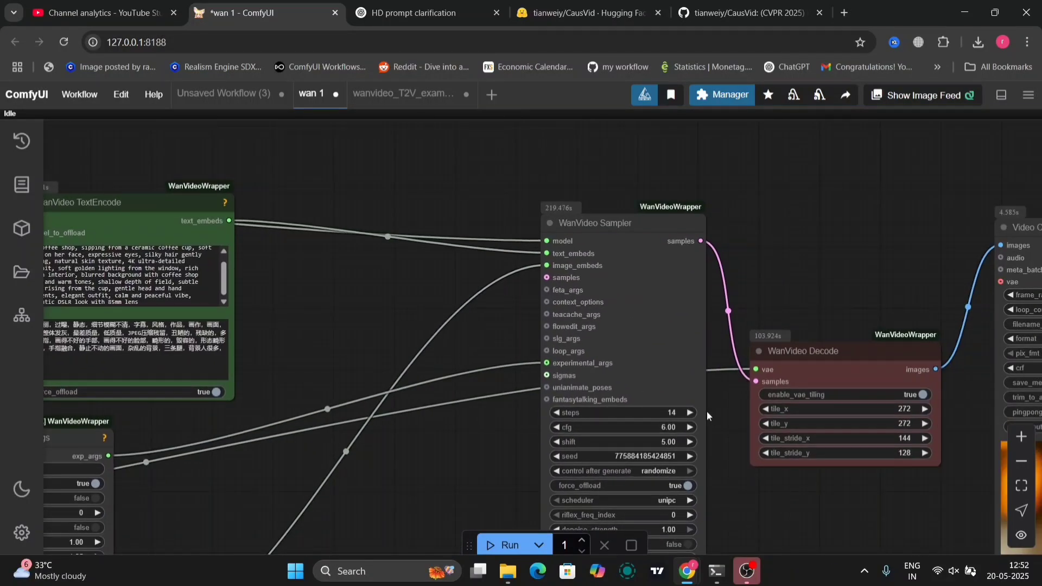
pyautogui.scroll(5, 708, 416)
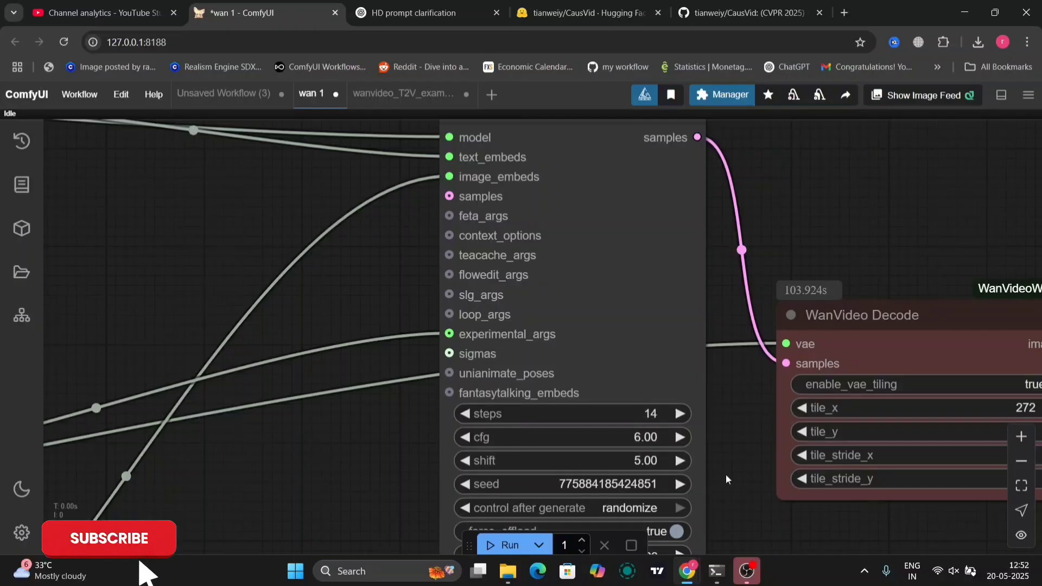
pyautogui.moveTo(755, 497); pyautogui.dragTo(730, 333)
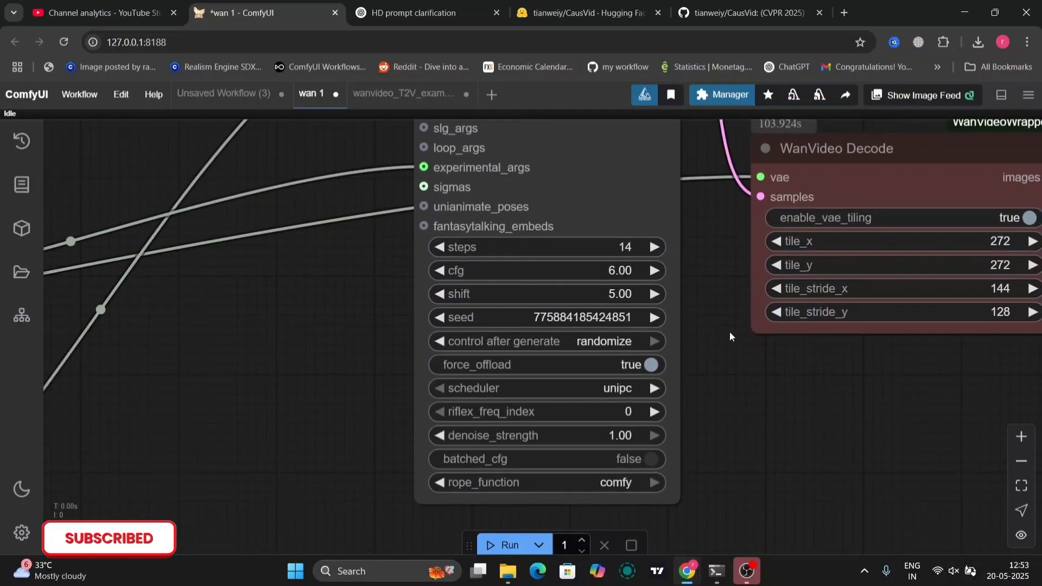
pyautogui.scroll(-5, 730, 332)
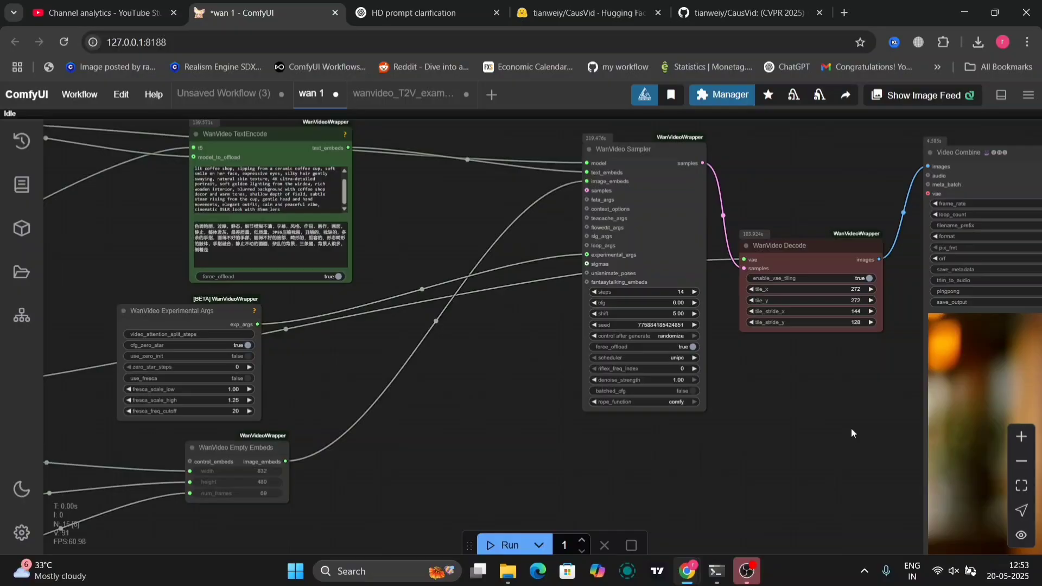
pyautogui.scroll(4, 652, 358)
pyautogui.scroll(-3, 519, 355)
pyautogui.scroll(5, 340, 340)
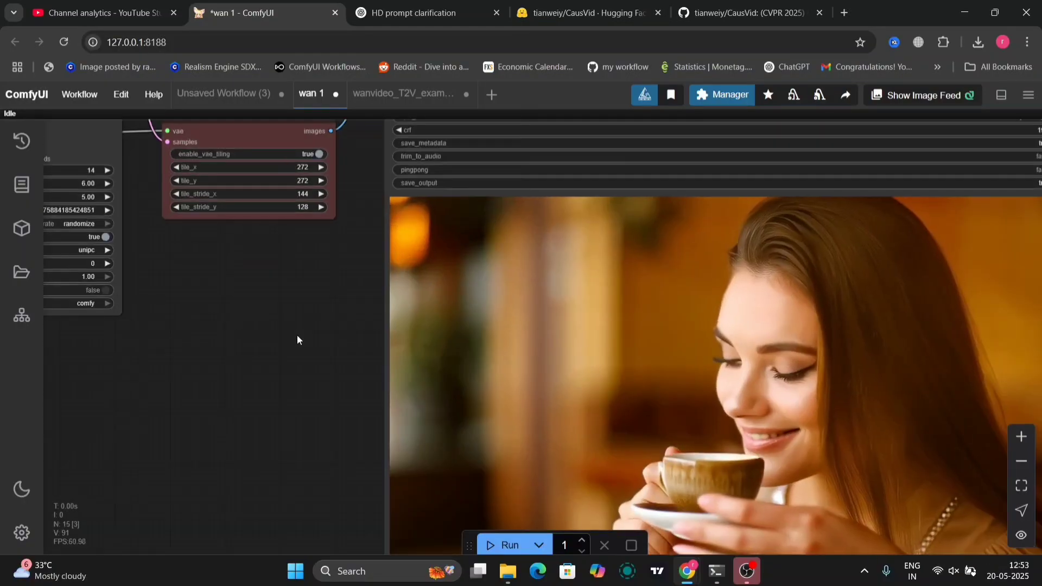
pyautogui.moveTo(298, 341); pyautogui.dragTo(145, 288)
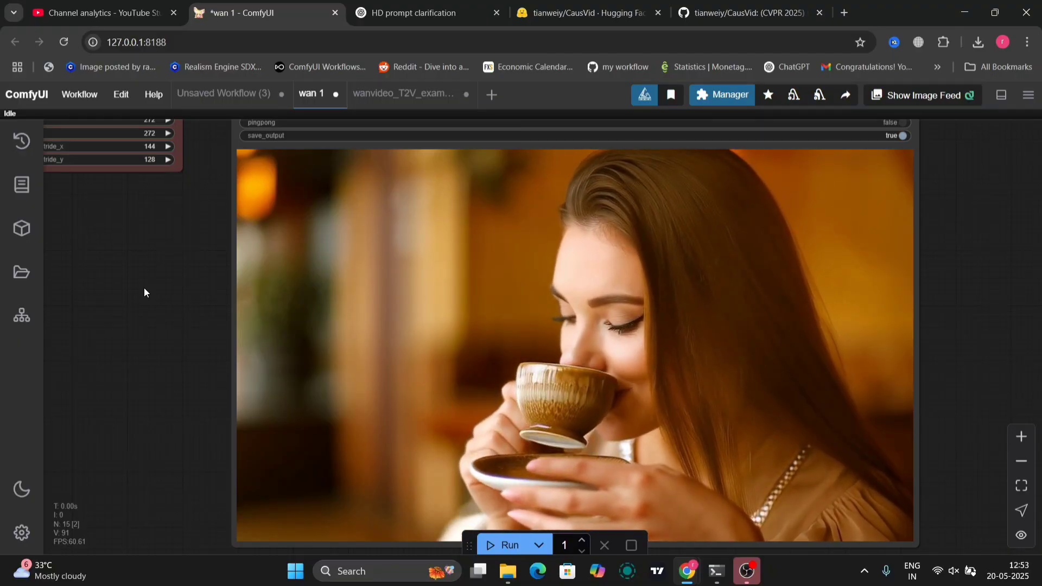
pyautogui.moveTo(144, 288); pyautogui.dragTo(512, 459)
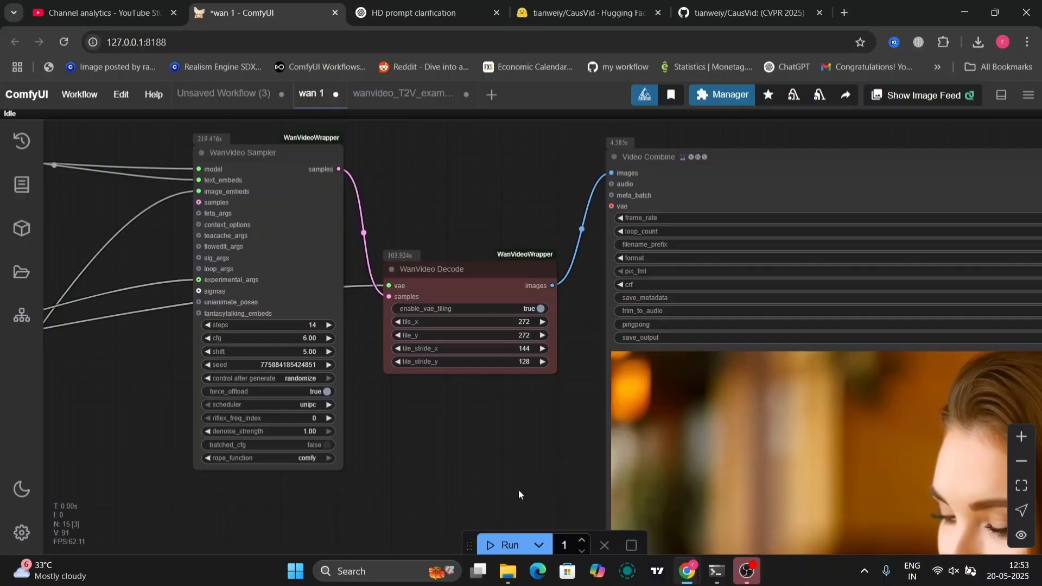
pyautogui.moveTo(88, 448); pyautogui.dragTo(346, 390)
pyautogui.moveTo(60, 325); pyautogui.dragTo(331, 304)
pyautogui.moveTo(65, 283); pyautogui.dragTo(783, 279)
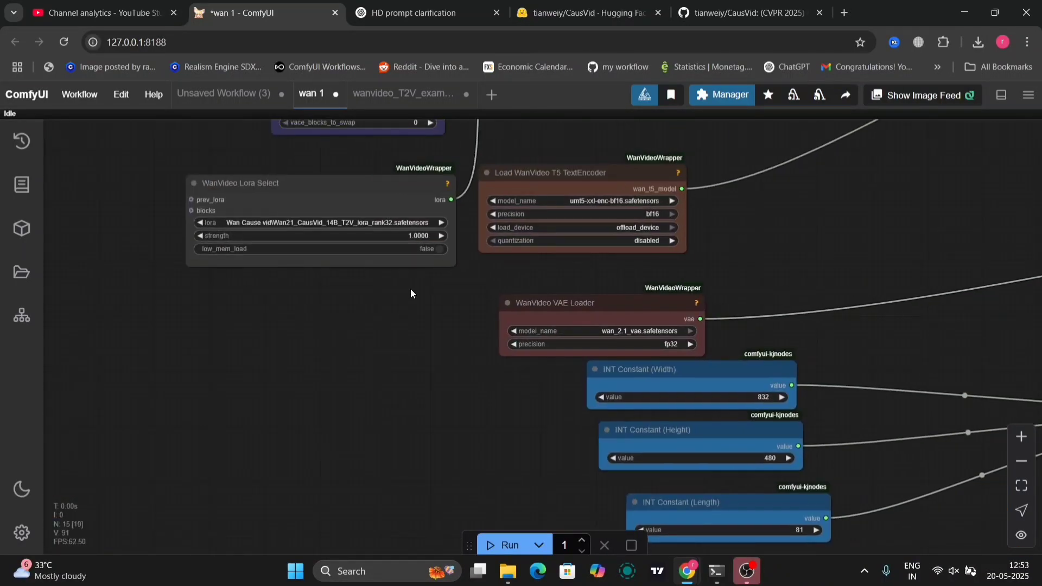
# Switch the LoRA to Wan21_CausVid_bidirect2_T2V_1_3B_lora_rank32 and run the workflow.
pyautogui.moveTo(411, 294); pyautogui.dragTo(526, 403)
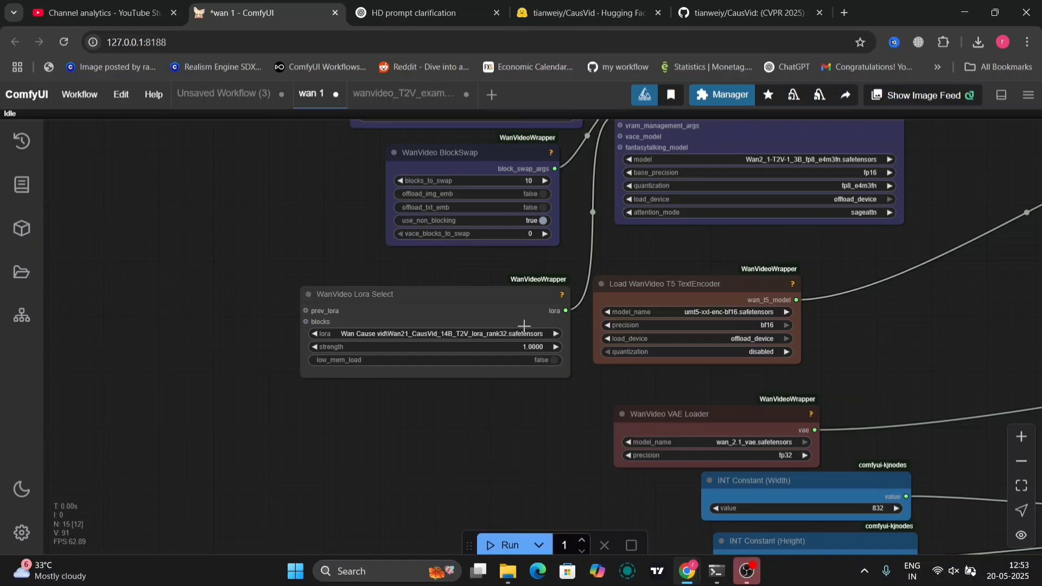
pyautogui.click(504, 333)
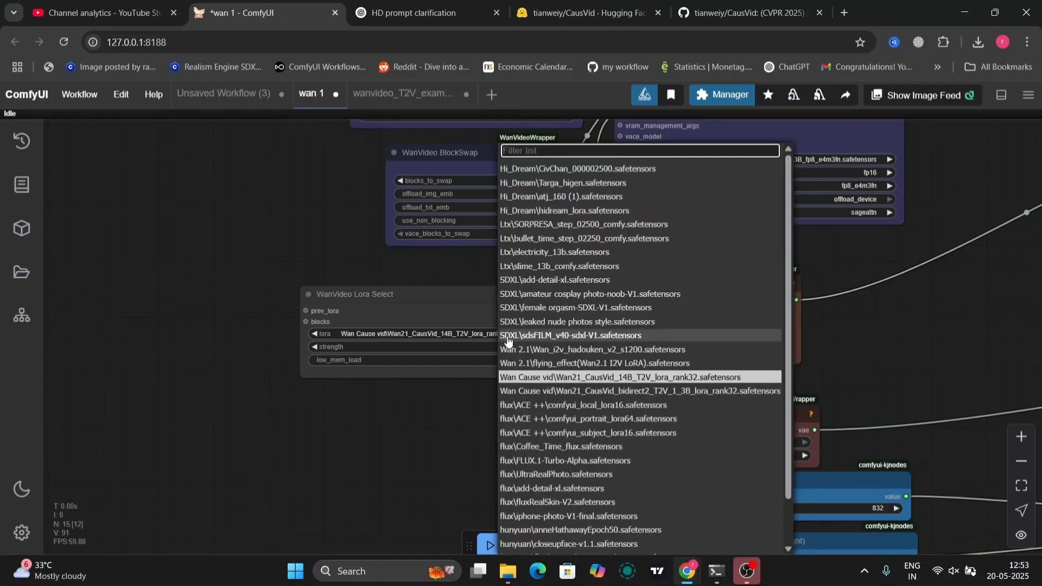
pyautogui.click(547, 385)
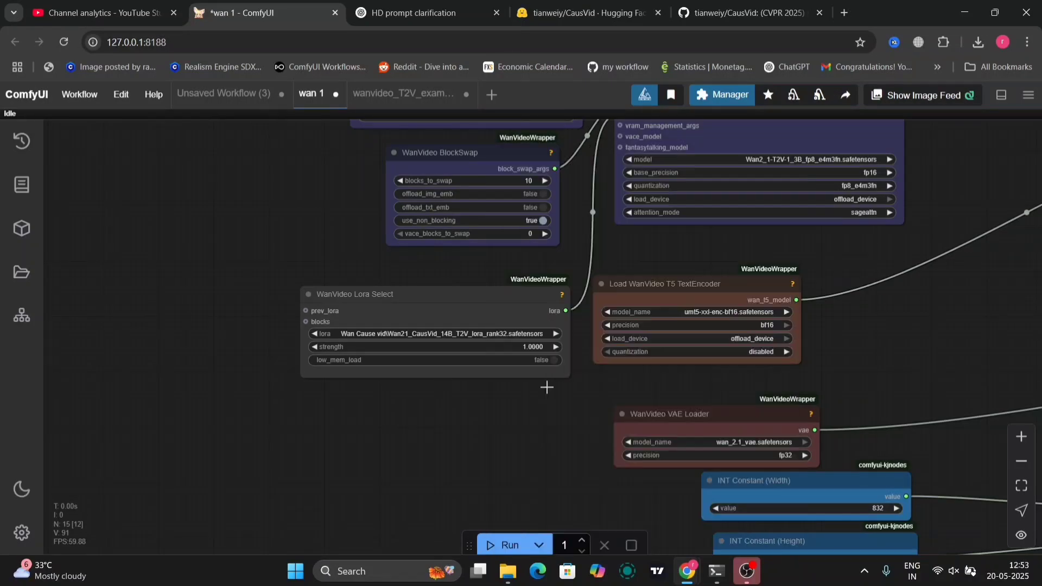
pyautogui.click(500, 545)
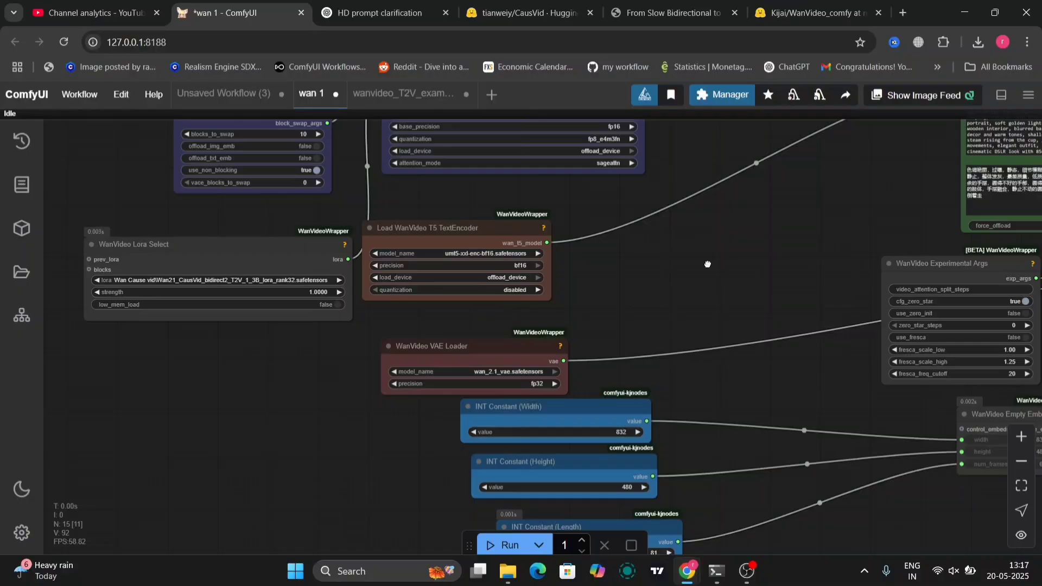
# Pan and zoom the canvas to view the newly generated video preview.
pyautogui.moveTo(708, 265); pyautogui.dragTo(299, 384)
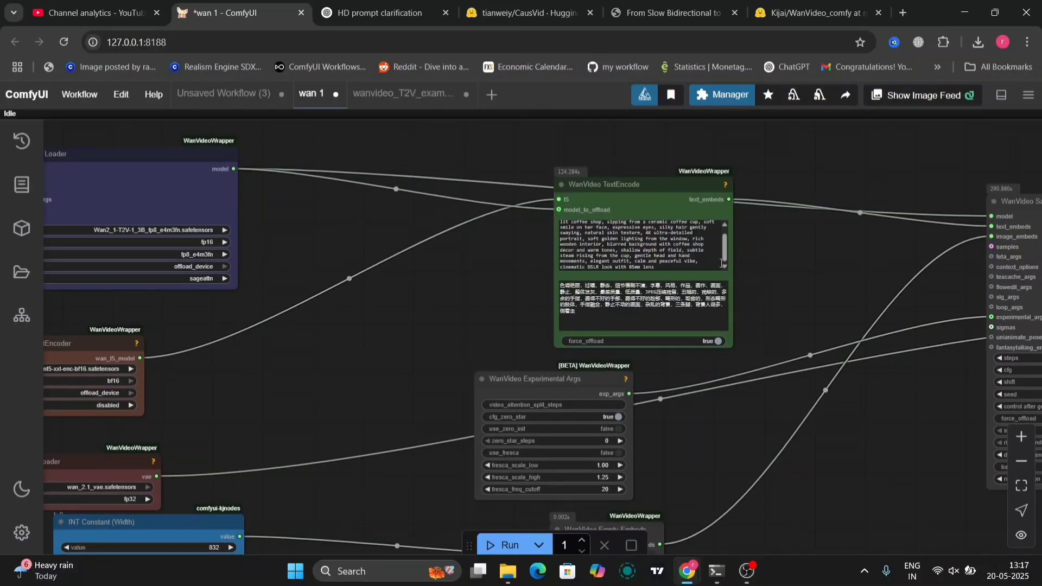
pyautogui.moveTo(726, 258); pyautogui.dragTo(725, 233)
pyautogui.moveTo(786, 324); pyautogui.dragTo(579, 291)
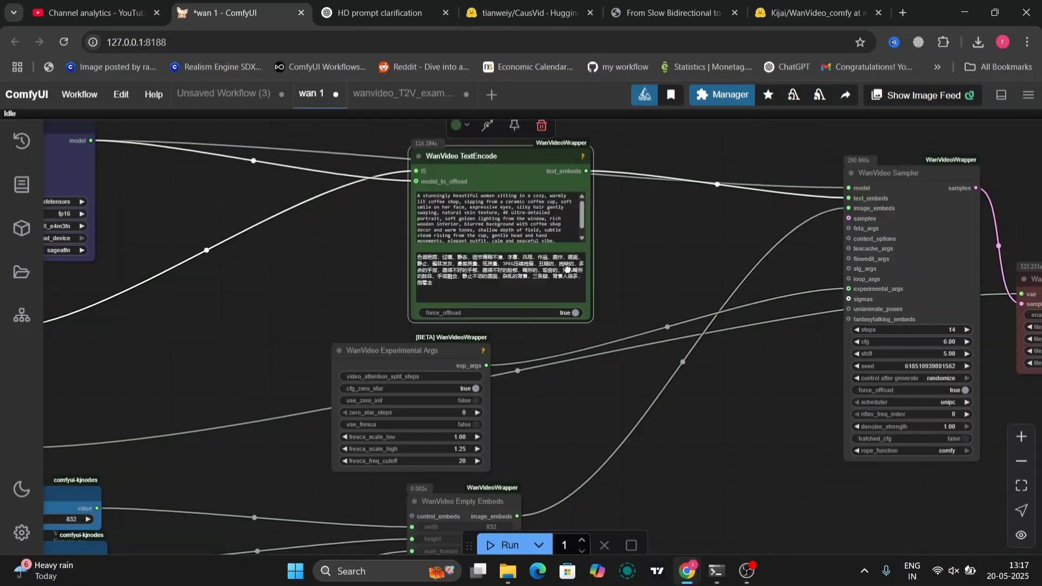
pyautogui.scroll(-5, 568, 269)
pyautogui.moveTo(813, 363); pyautogui.dragTo(338, 330)
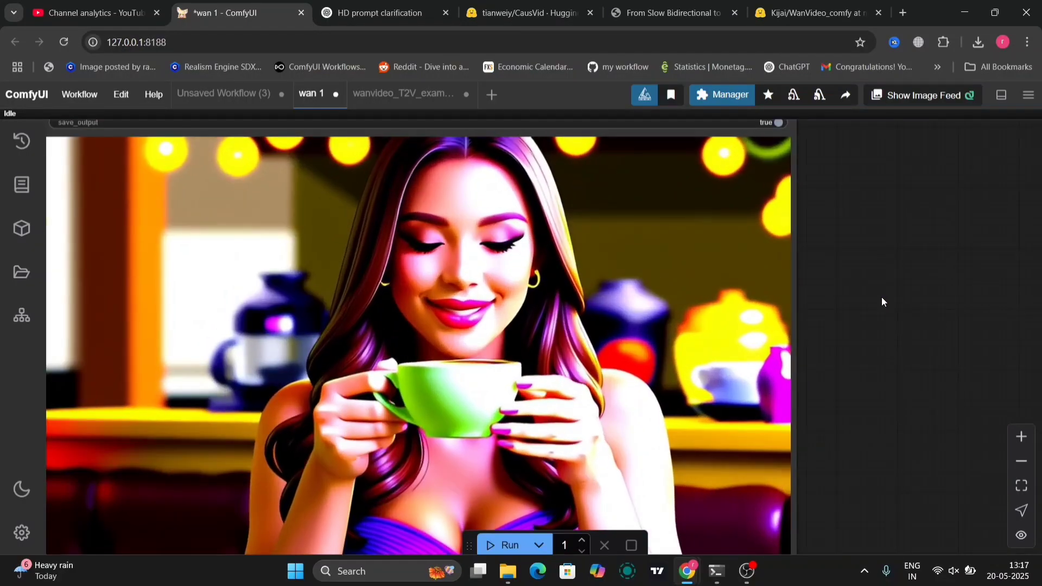
pyautogui.scroll(-1, 881, 297)
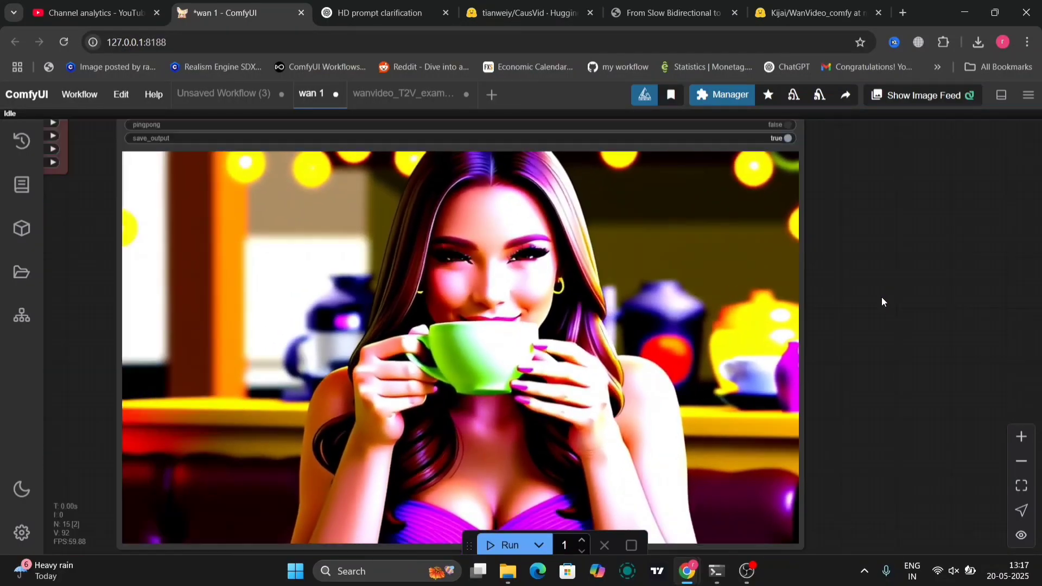
pyautogui.scroll(-2, 882, 298)
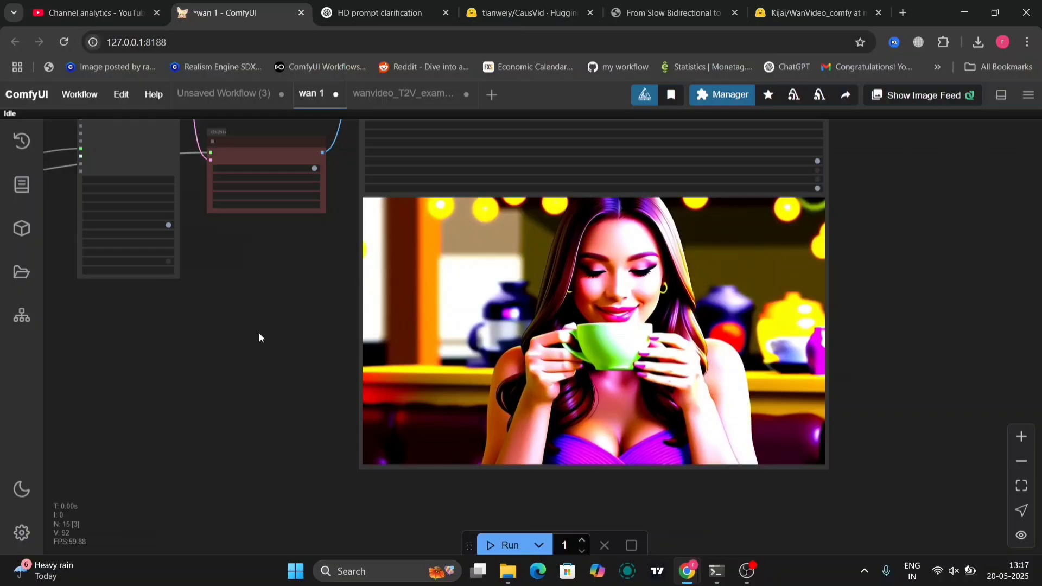
pyautogui.moveTo(259, 334); pyautogui.dragTo(686, 519)
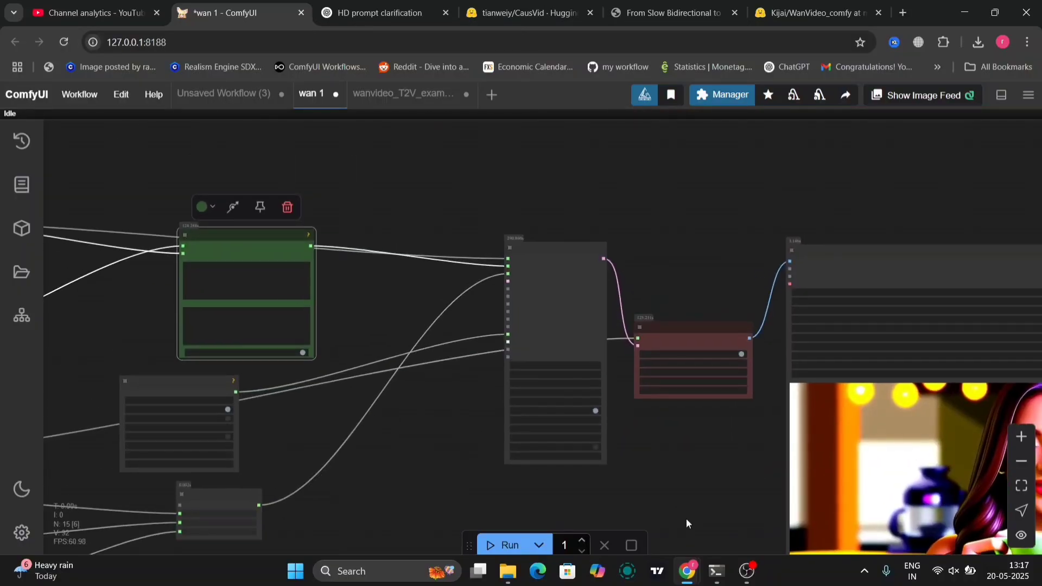
# Insert 'realistic' after 'stunningly' in the TextEncode prompt and run the workflow again.
pyautogui.moveTo(331, 262); pyautogui.dragTo(623, 311)
pyautogui.scroll(5, 623, 311)
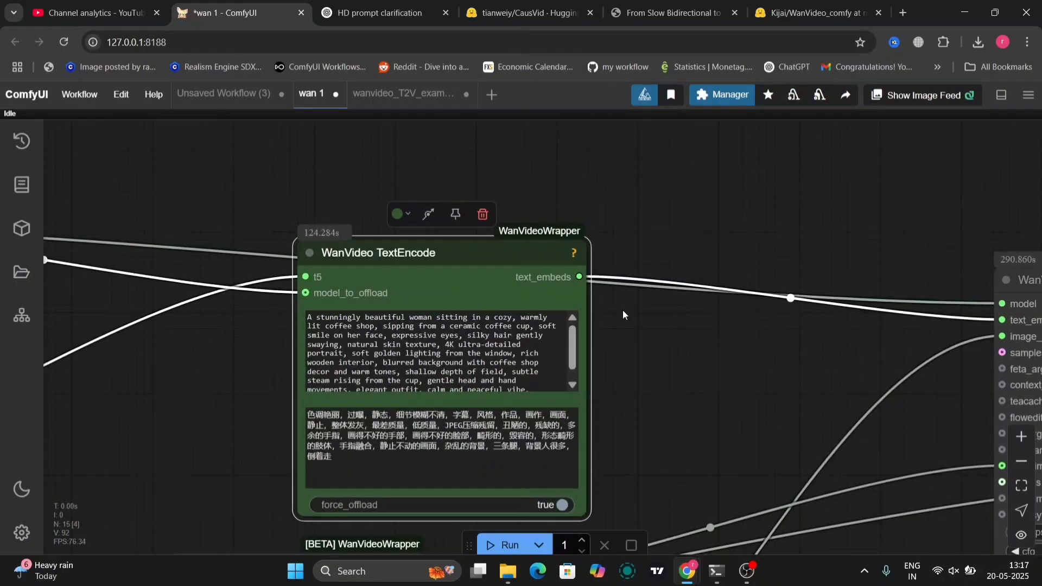
pyautogui.click(362, 318)
pyautogui.write('realistic')
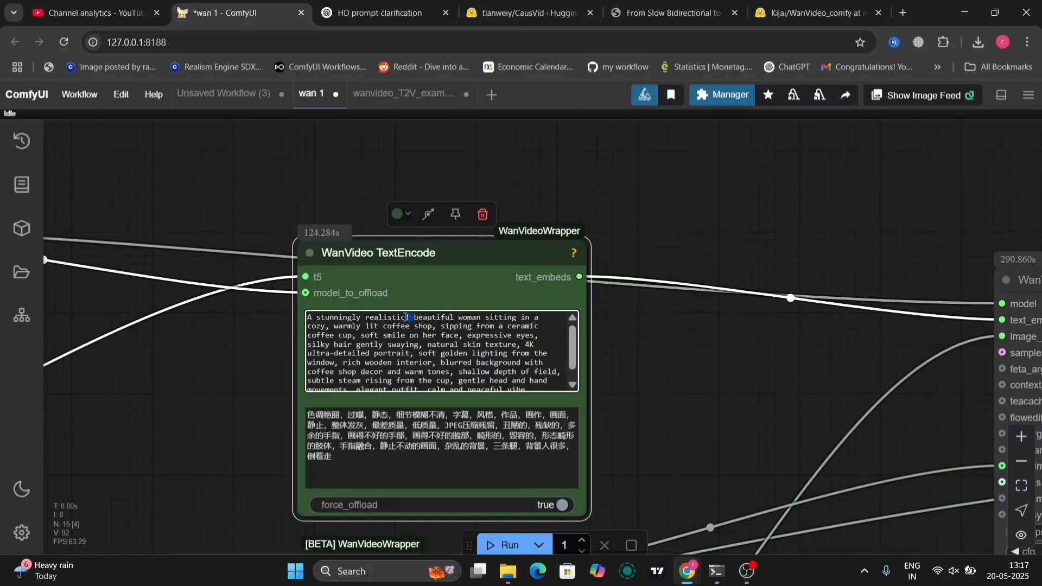
pyautogui.press('BackSpace')
pyautogui.press('BackSpace')
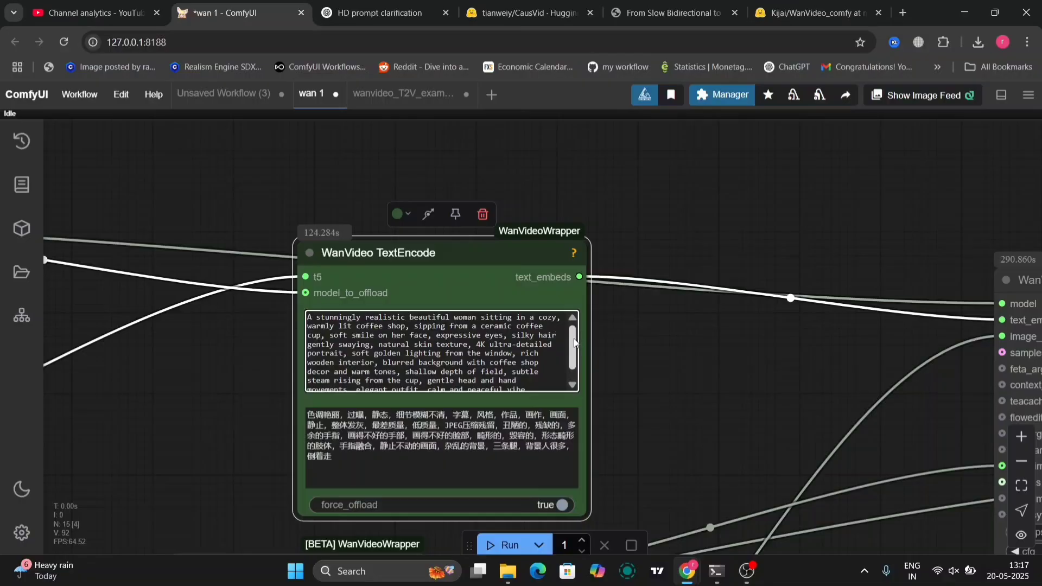
pyautogui.moveTo(574, 338); pyautogui.dragTo(575, 347)
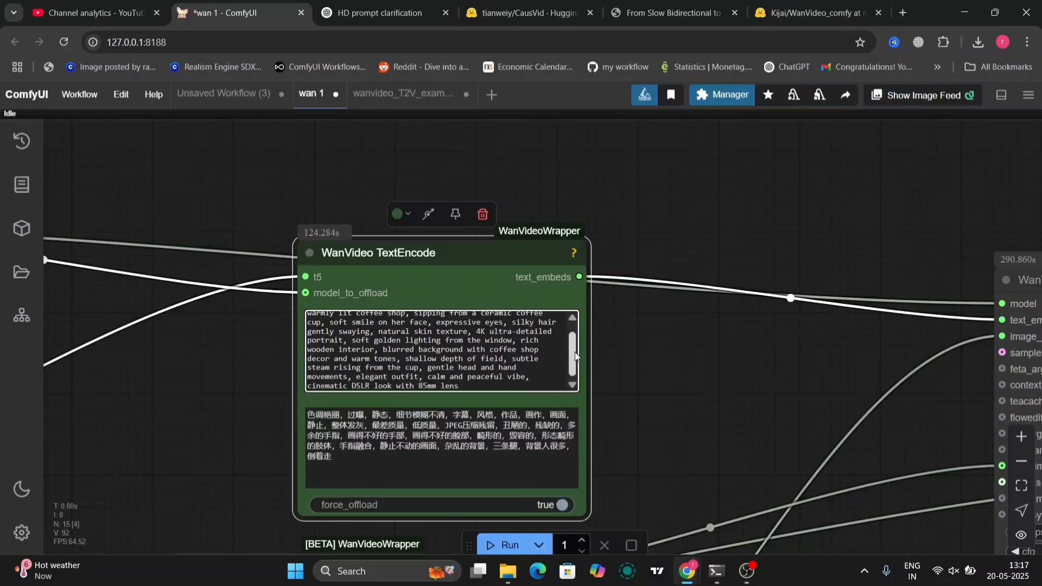
pyautogui.click(505, 545)
# Choose Wan21_CausVid_14B_T2V_lora_rank32 in the WanVideo Lora Select node.
pyautogui.scroll(-6, 658, 431)
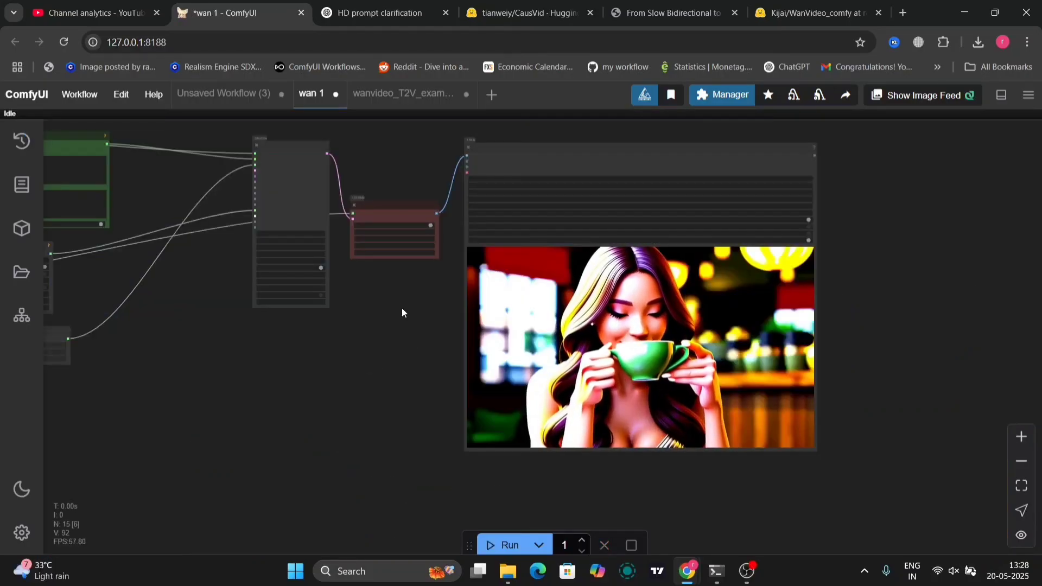
pyautogui.moveTo(403, 308); pyautogui.dragTo(333, 309)
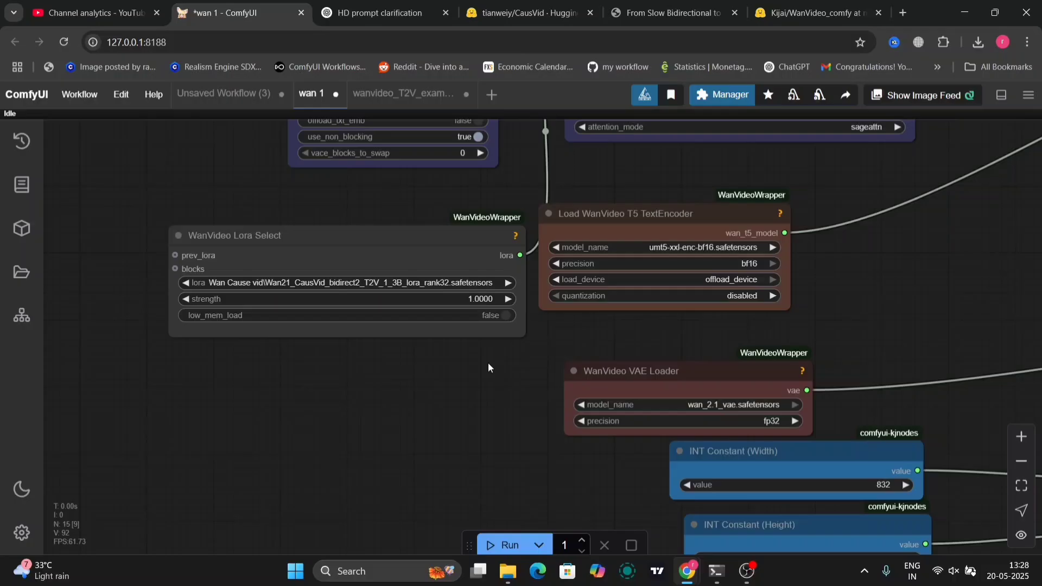
pyautogui.moveTo(860, 302); pyautogui.dragTo(845, 298)
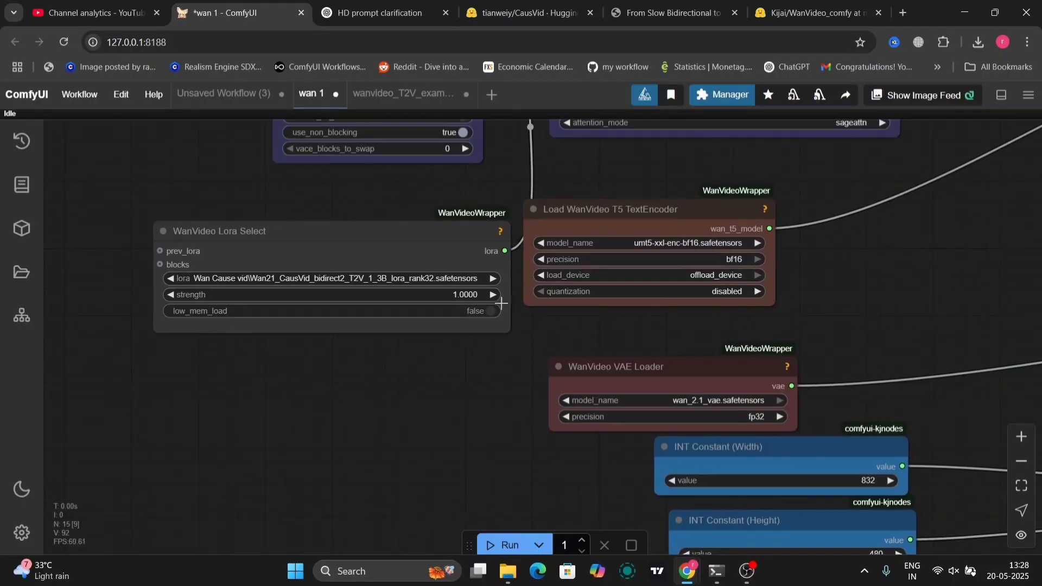
pyautogui.click(494, 278)
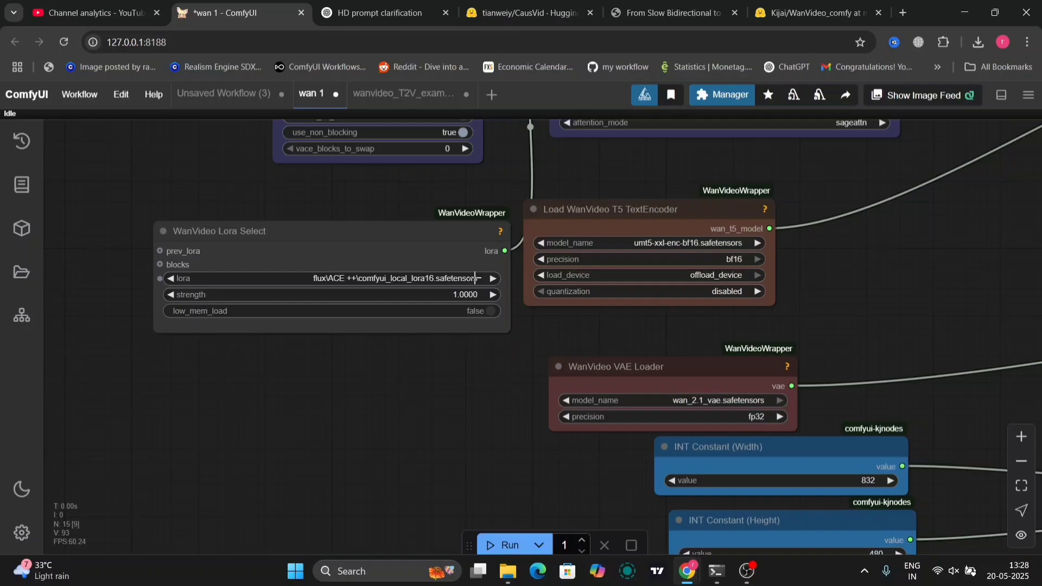
pyautogui.click(451, 278)
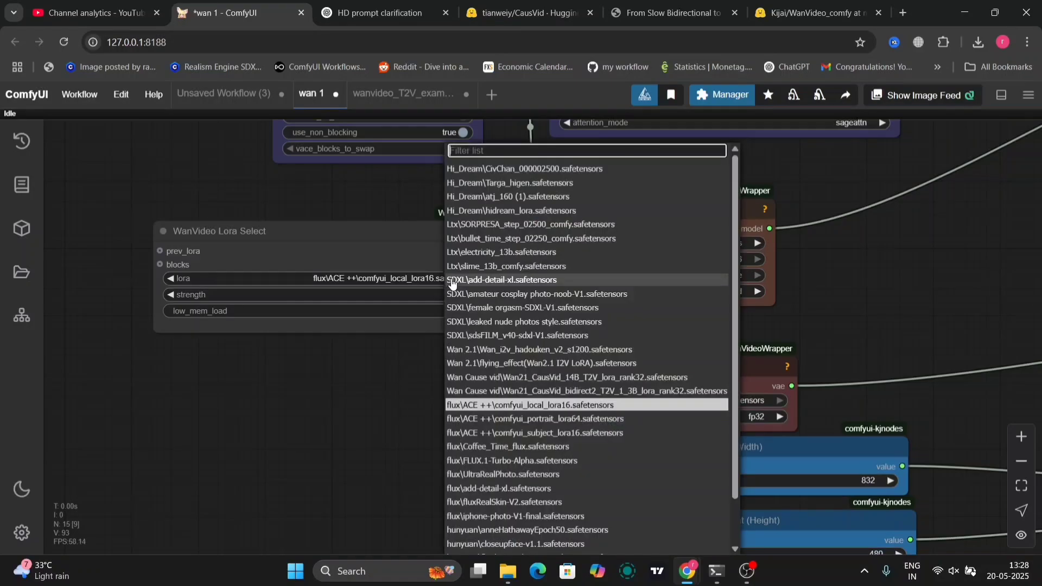
pyautogui.click(491, 377)
# Scroll the canvas back across the workflow nodes.
pyautogui.hscroll(5, 581, 428)
pyautogui.scroll(3, 582, 428)
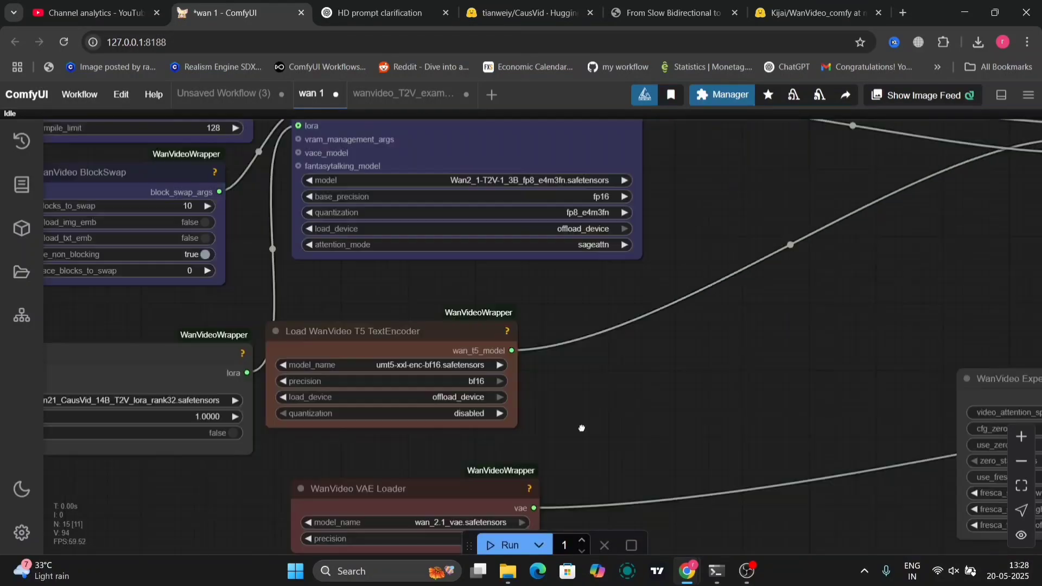
pyautogui.scroll(4, 581, 428)
pyautogui.hscroll(2, 582, 428)
pyautogui.moveTo(526, 566); pyautogui.dragTo(537, 570)
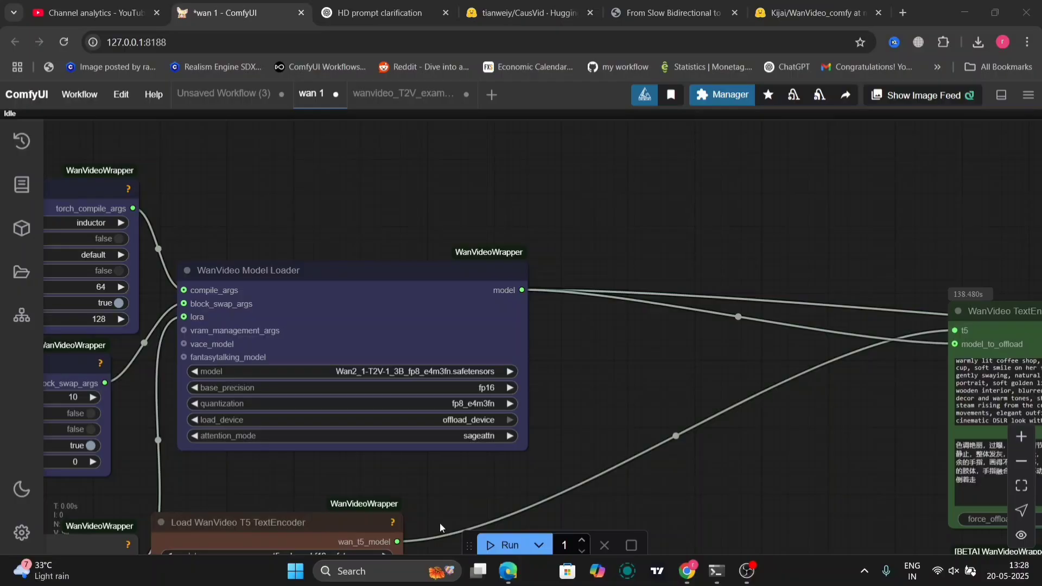
pyautogui.click(680, 418)
pyautogui.hscroll(8, 680, 418)
pyautogui.scroll(-2, 680, 418)
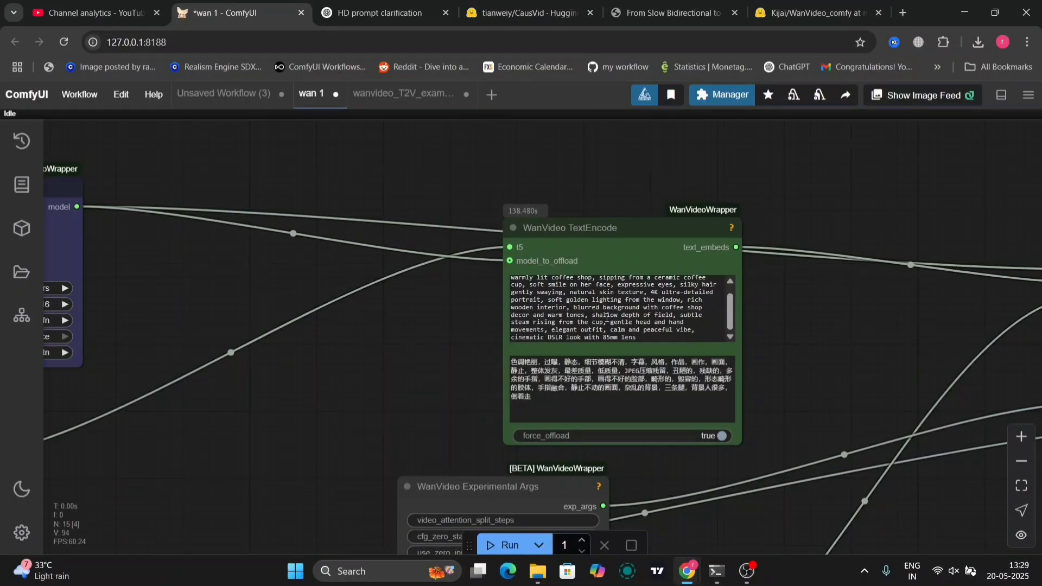
# Paste a golden-hour beach prompt over the coffee-shop text, run it, and switch to the console.
pyautogui.click(644, 336)
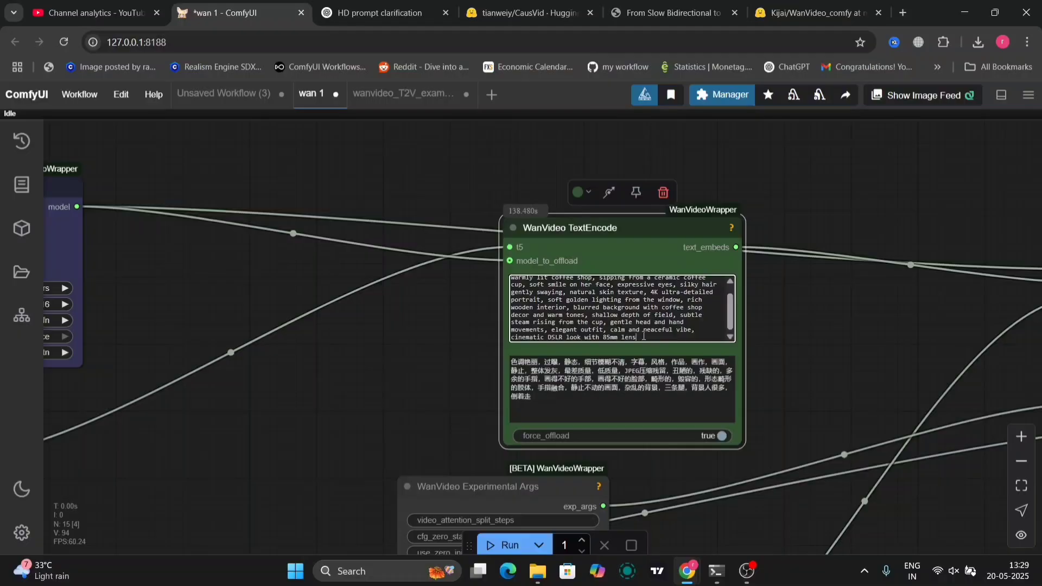
pyautogui.hotkey('ctrl', 'a')
pyautogui.press('BackSpace')
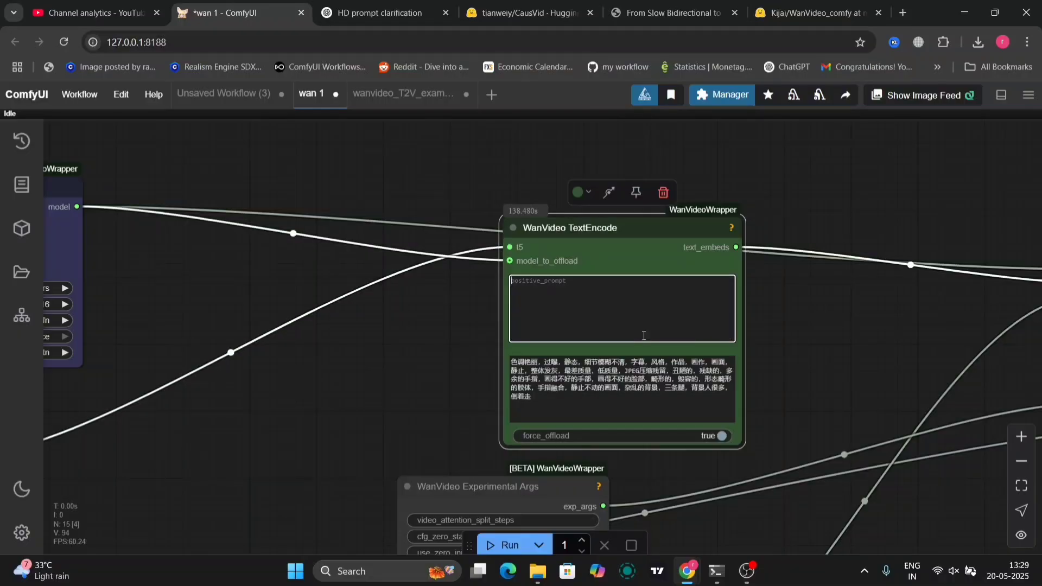
pyautogui.hotkey('ctrl', 'v')
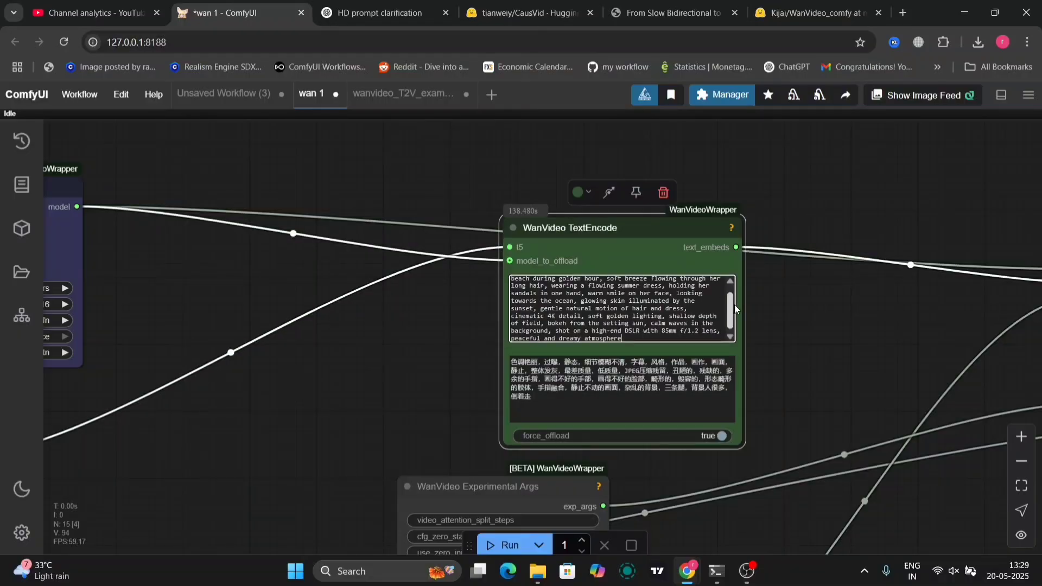
pyautogui.moveTo(735, 304); pyautogui.dragTo(732, 285)
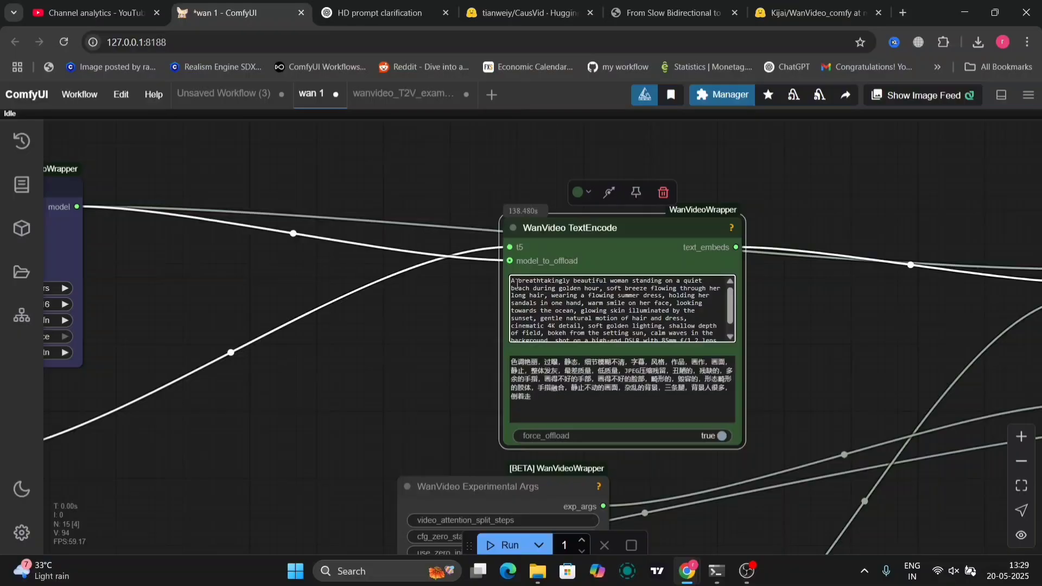
pyautogui.moveTo(517, 283); pyautogui.dragTo(634, 337)
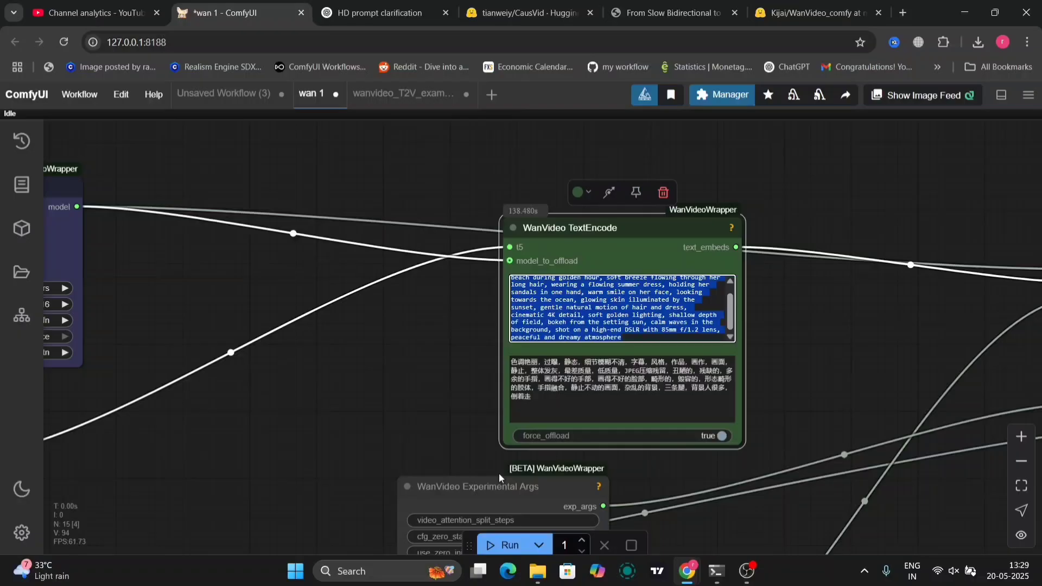
pyautogui.click(503, 545)
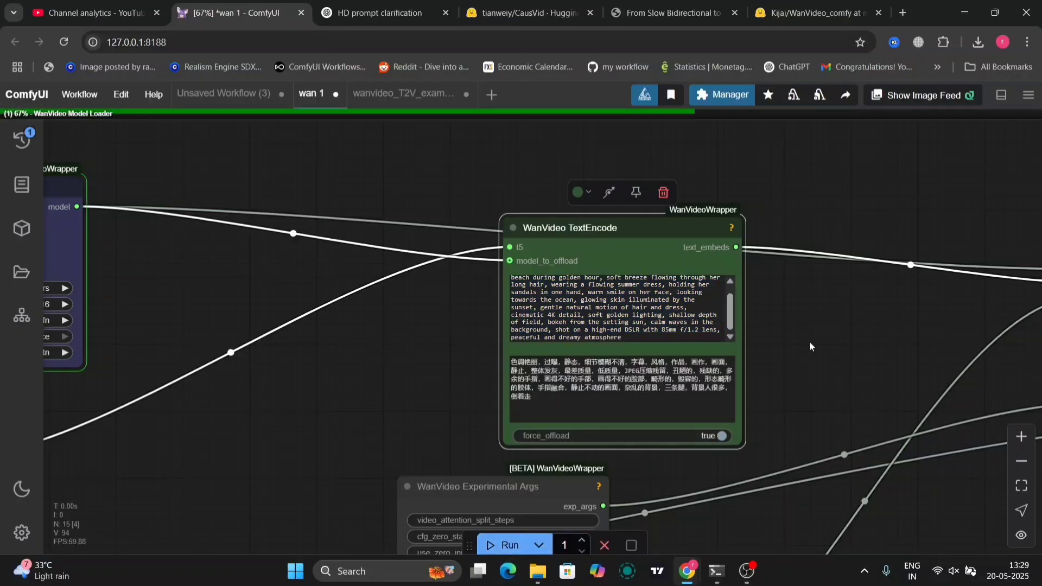
pyautogui.hotkey('alt', 'Tab')
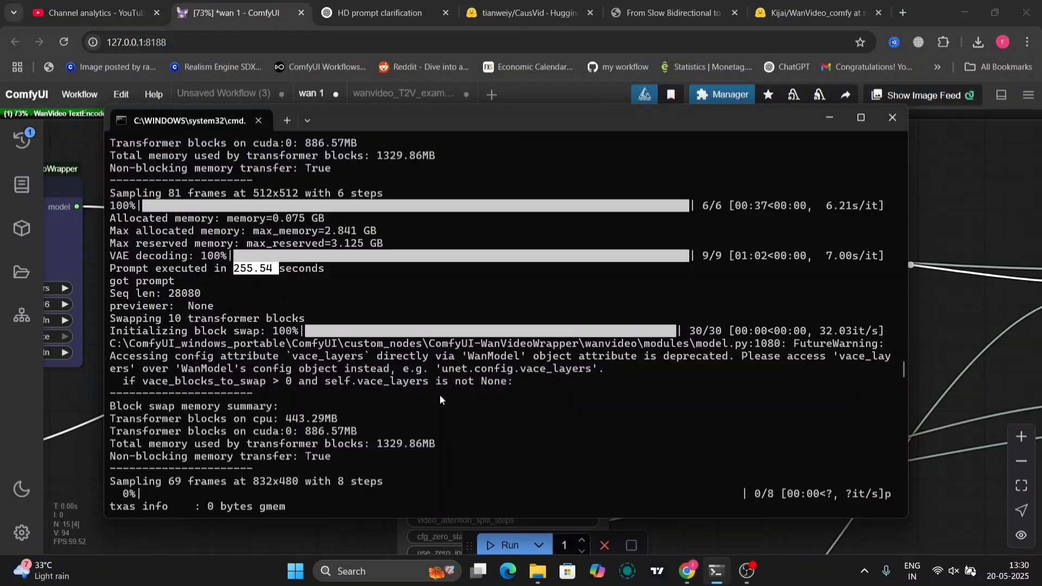
# Highlight the earlier runs' 512x512 and 832x480 8-step settings and 165.38-second time.
pyautogui.scroll(1, 440, 396)
pyautogui.moveTo(298, 205); pyautogui.dragTo(383, 208)
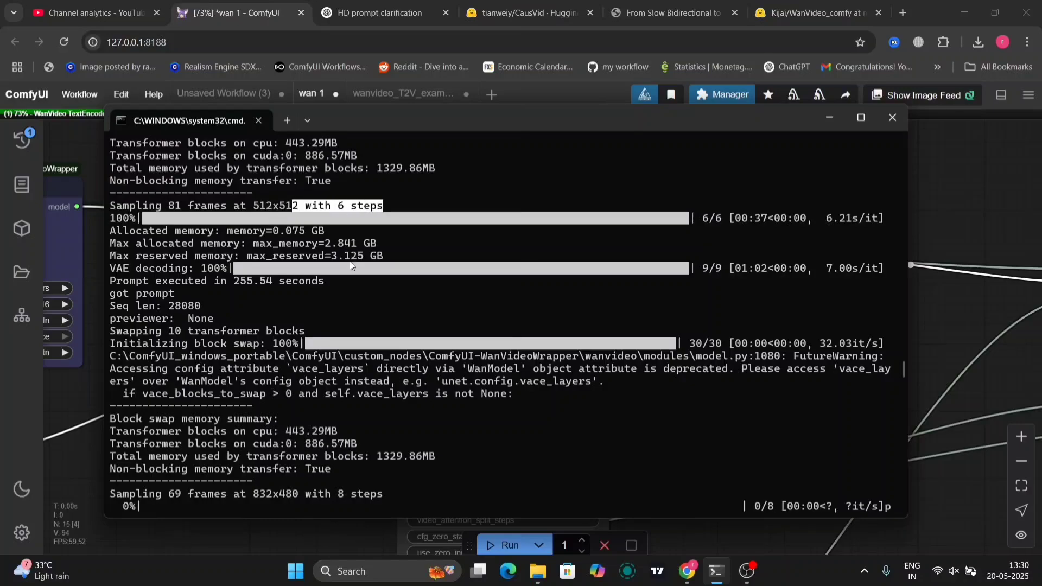
pyautogui.scroll(-2, 353, 451)
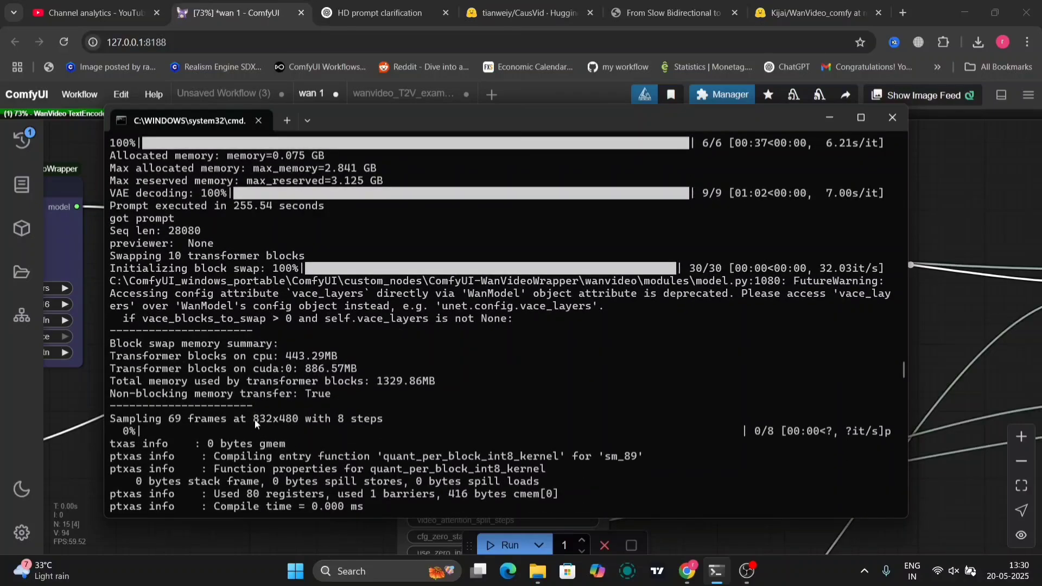
pyautogui.moveTo(255, 419); pyautogui.dragTo(349, 423)
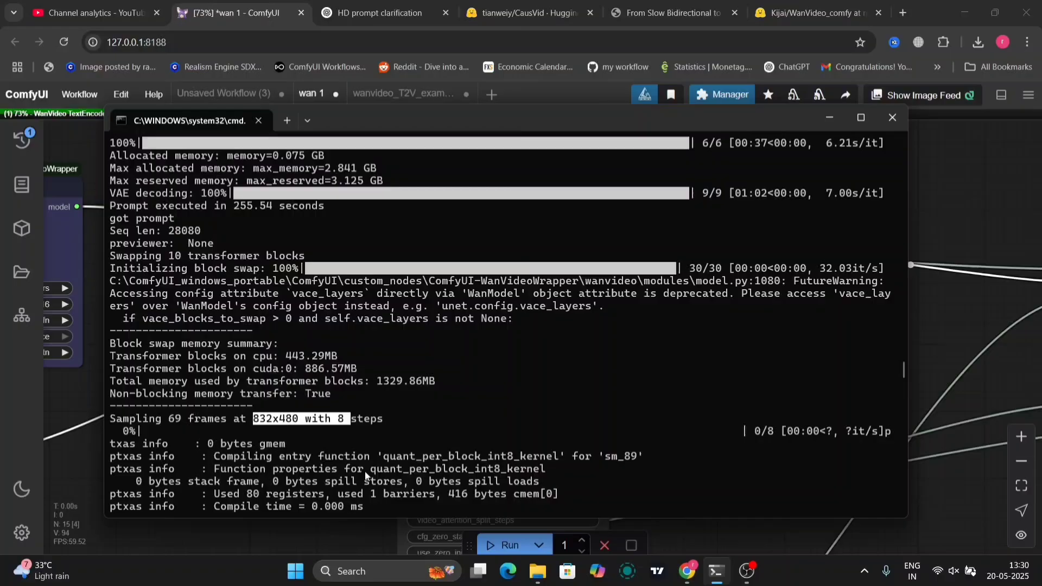
pyautogui.scroll(-3, 364, 471)
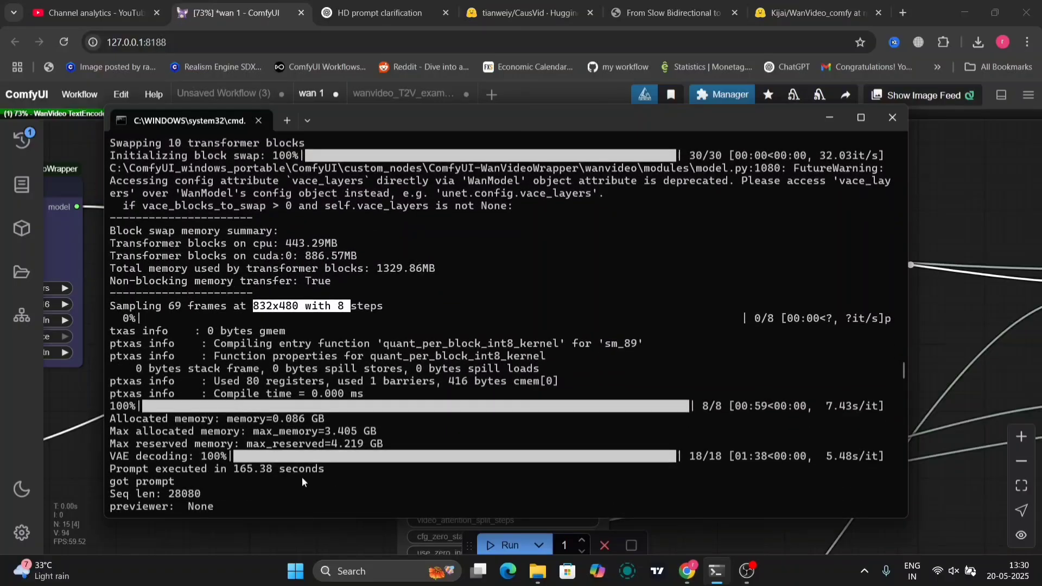
pyautogui.moveTo(228, 470); pyautogui.dragTo(331, 470)
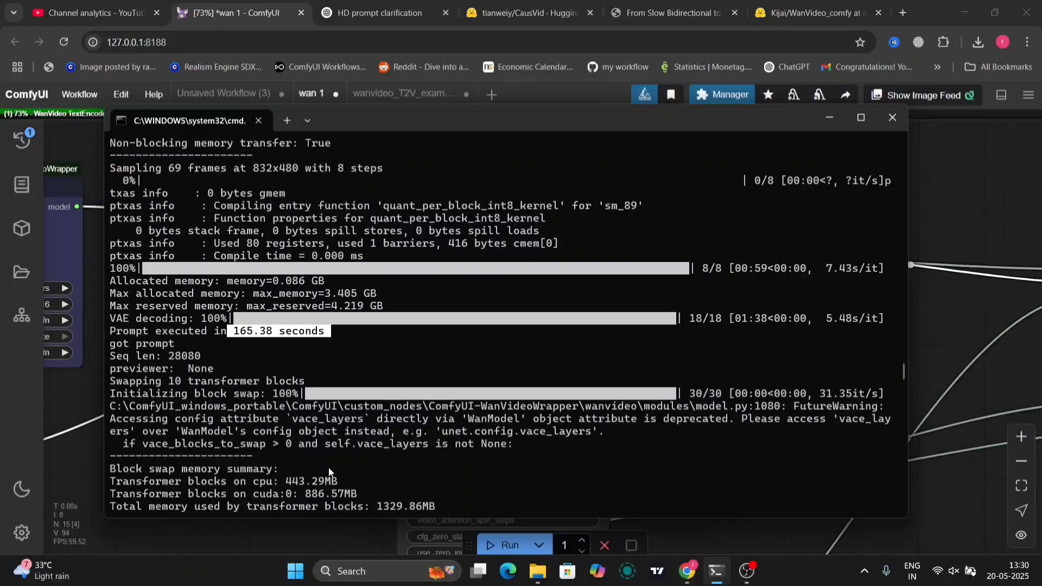
# Highlight the 832x480 14-step run and its 310.37-second execution time.
pyautogui.scroll(-4, 329, 471)
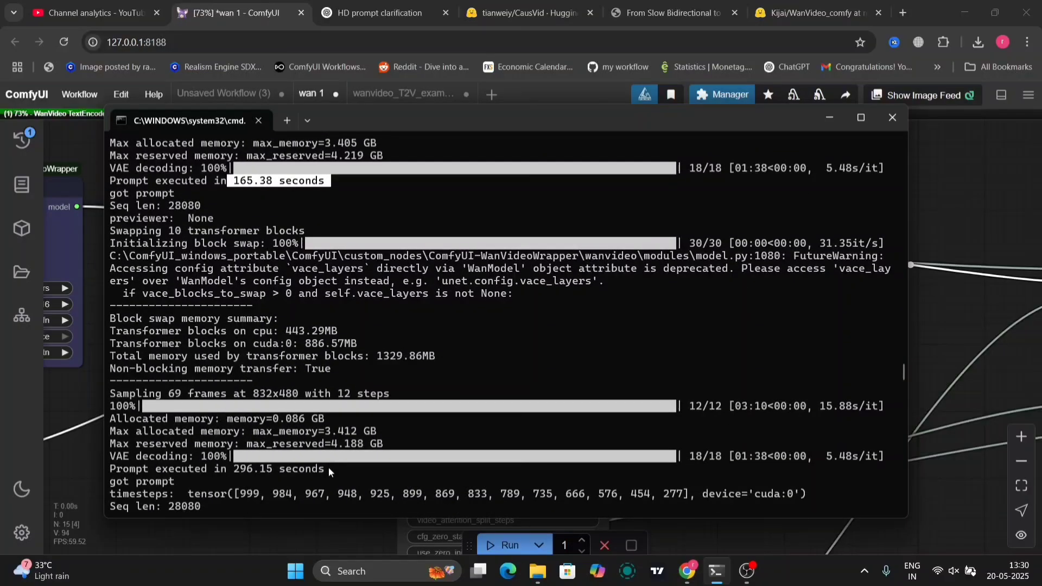
pyautogui.scroll(-6, 328, 467)
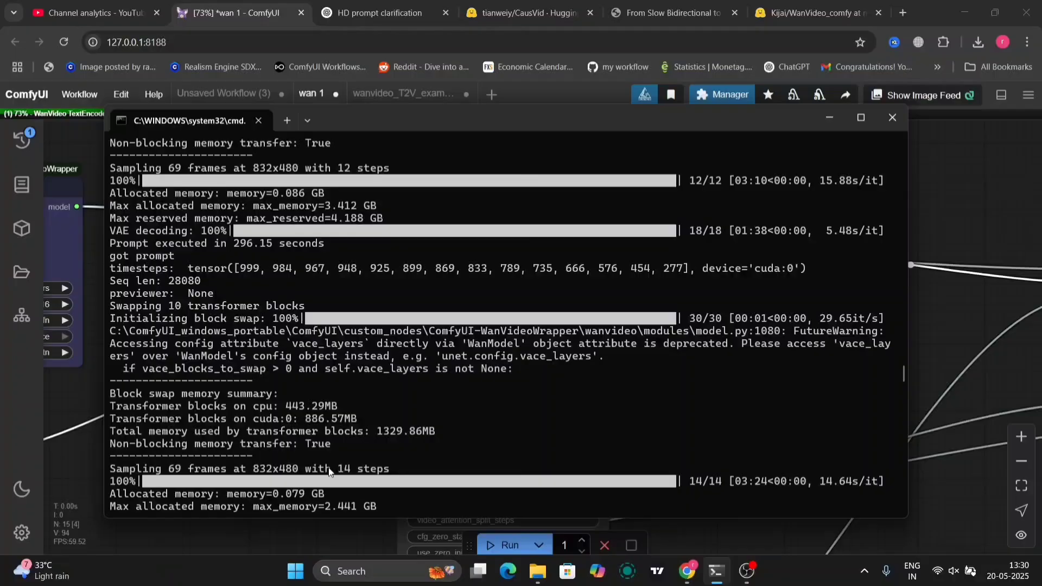
pyautogui.scroll(-3, 328, 467)
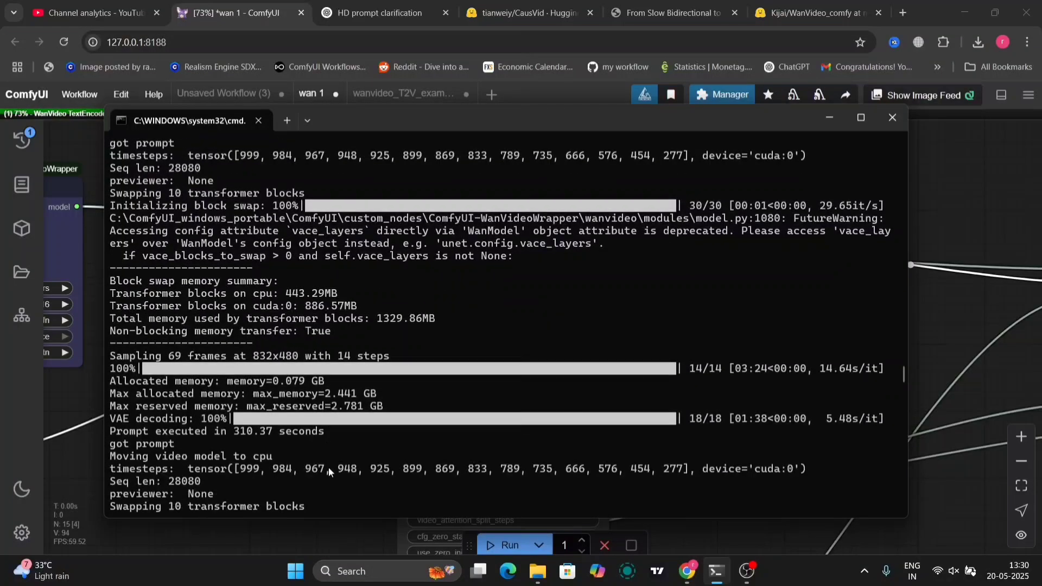
pyautogui.scroll(1, 328, 467)
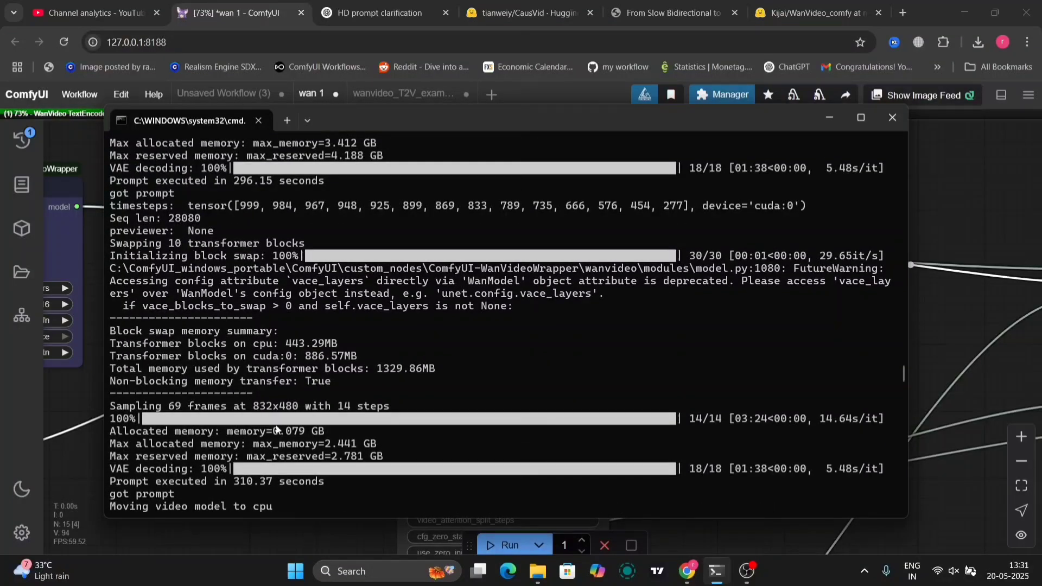
pyautogui.moveTo(250, 406); pyautogui.dragTo(397, 407)
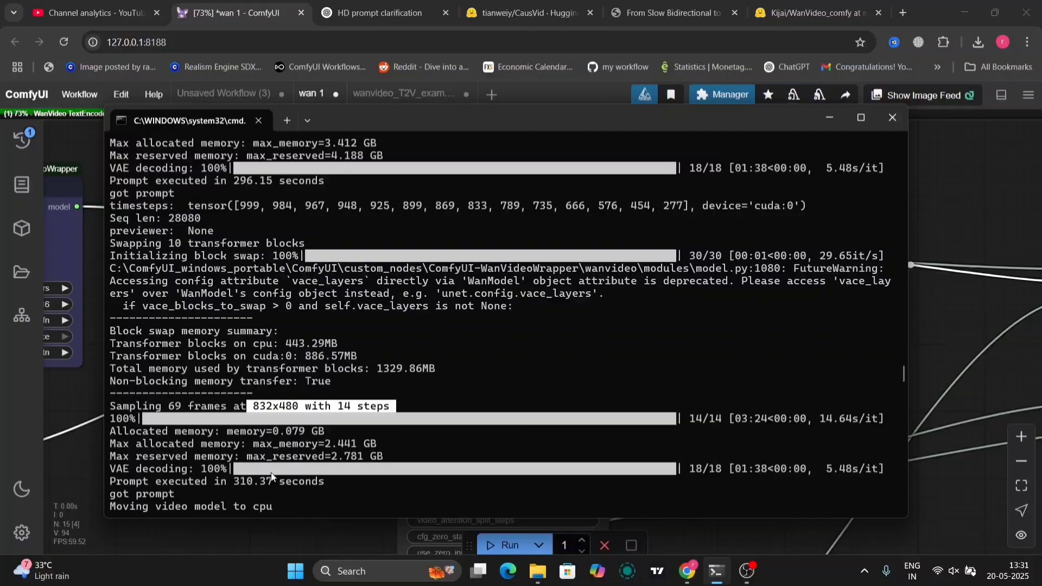
pyautogui.moveTo(235, 481); pyautogui.dragTo(333, 484)
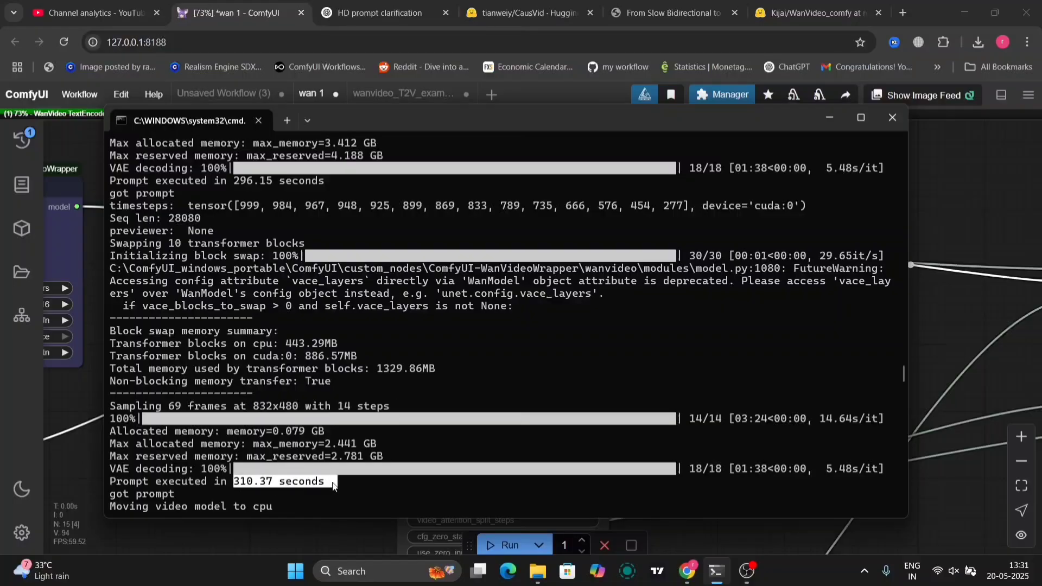
pyautogui.hotkey('ctrl', 'c')
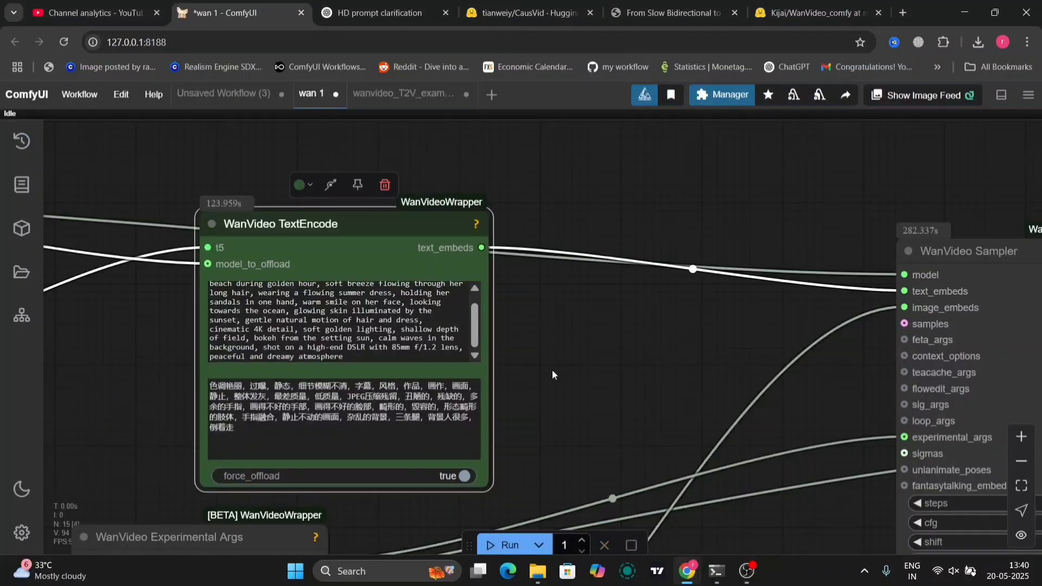
# Save the golden-hour beach clip preview as WanVideoWrapper_I2V_00009.mp4.
pyautogui.scroll(-8, 738, 481)
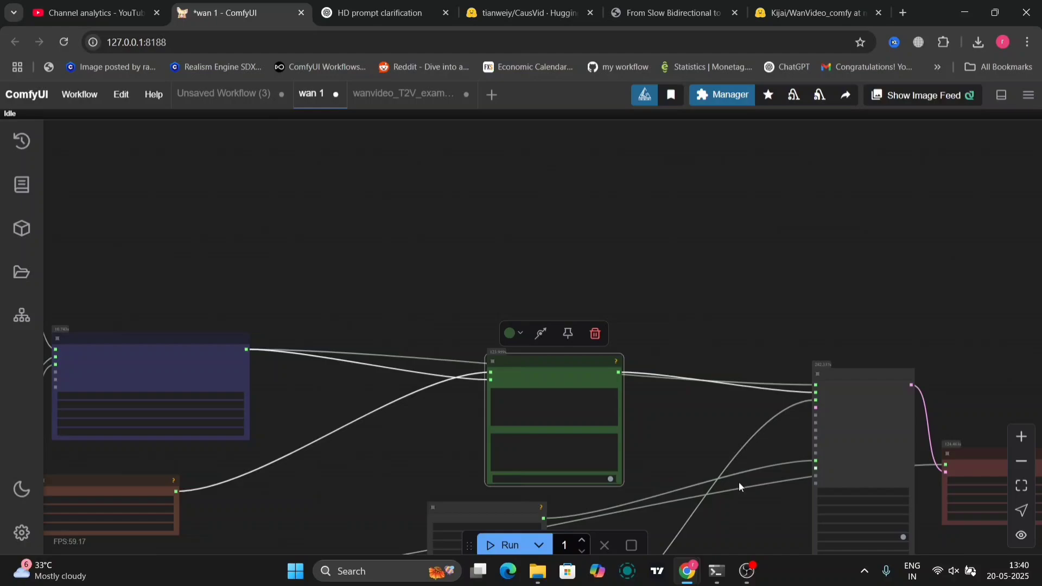
pyautogui.moveTo(739, 481); pyautogui.dragTo(483, 353)
pyautogui.moveTo(689, 447); pyautogui.dragTo(263, 294)
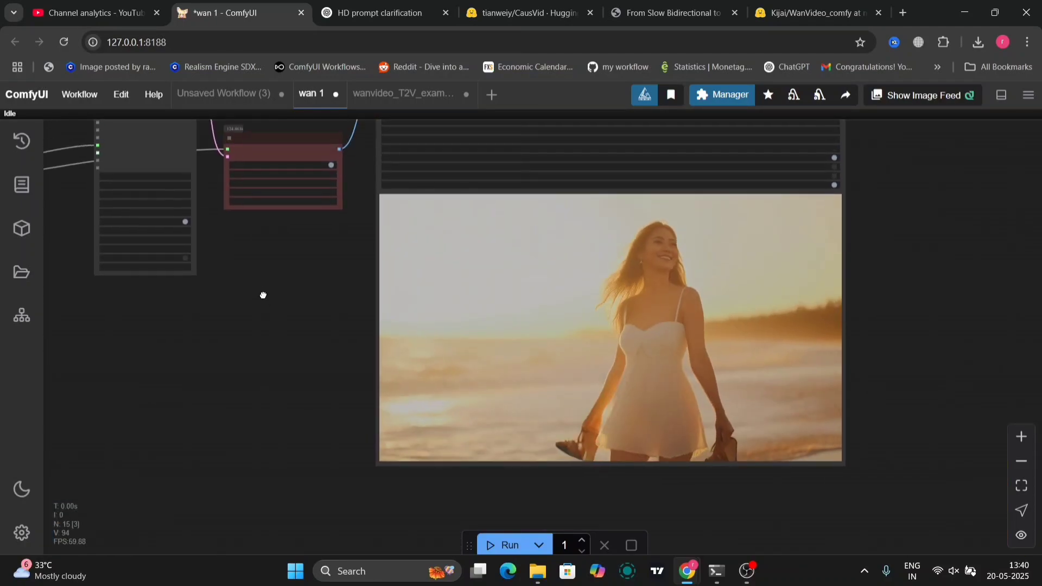
pyautogui.scroll(6, 892, 339)
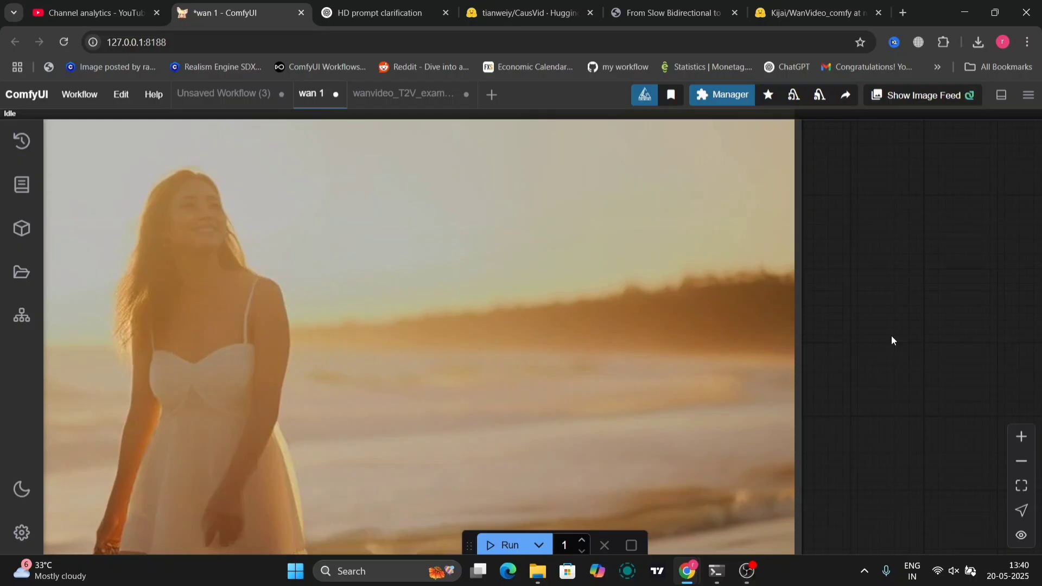
pyautogui.scroll(-3, 892, 339)
pyautogui.moveTo(891, 340); pyautogui.dragTo(922, 349)
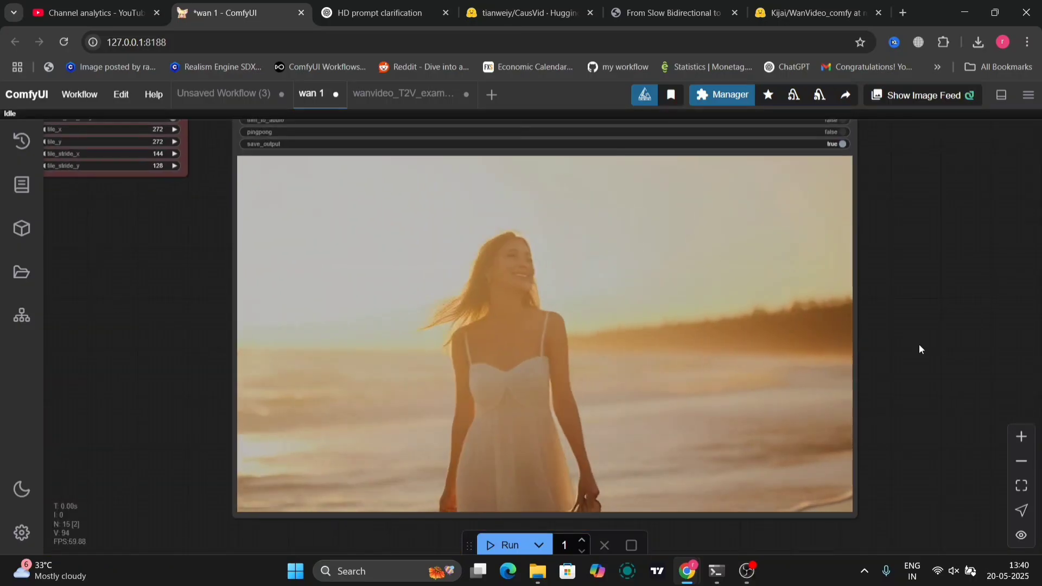
pyautogui.rightClick(650, 351)
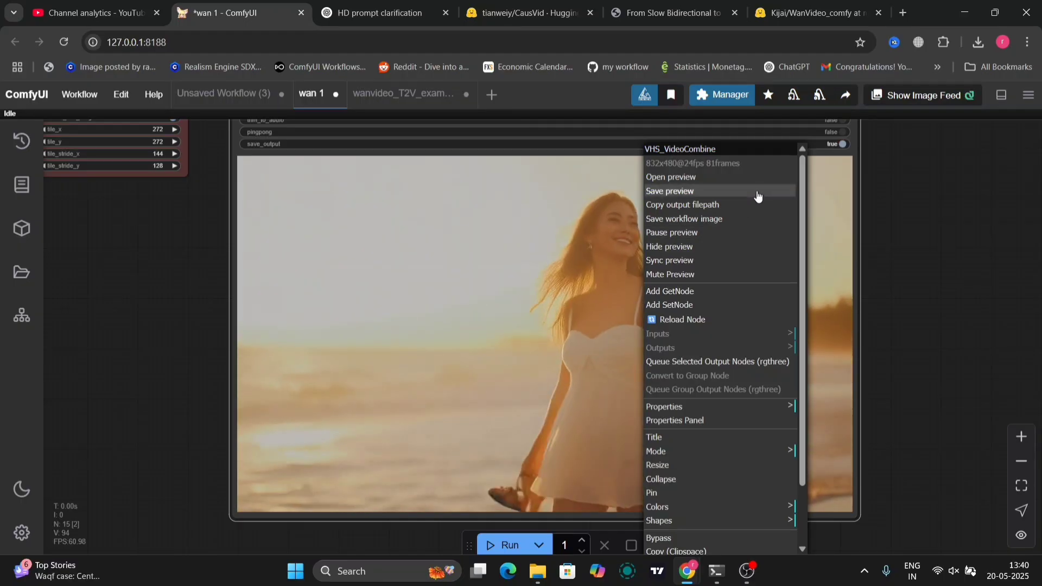
pyautogui.click(756, 194)
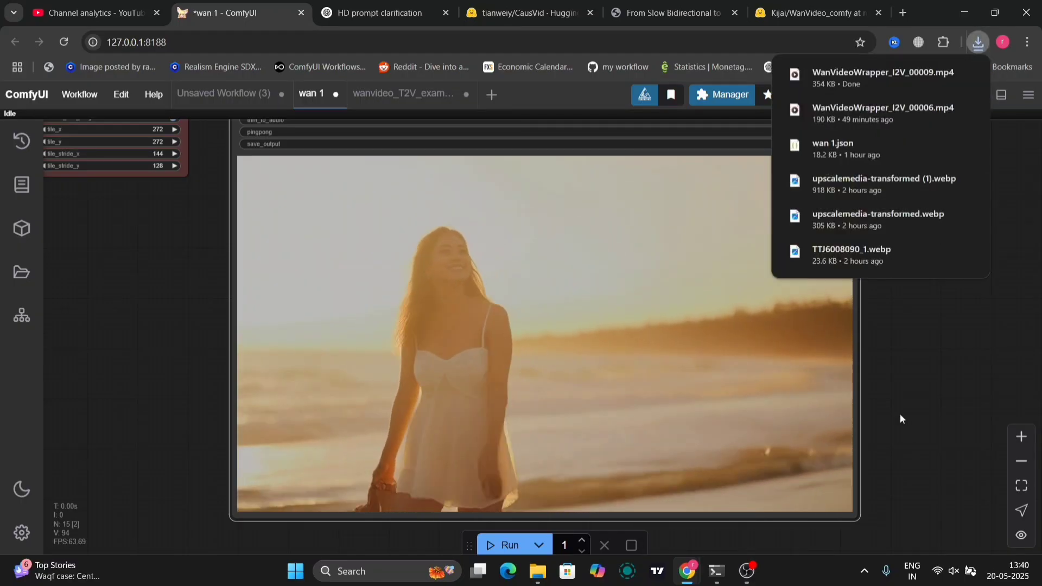
pyautogui.click(912, 427)
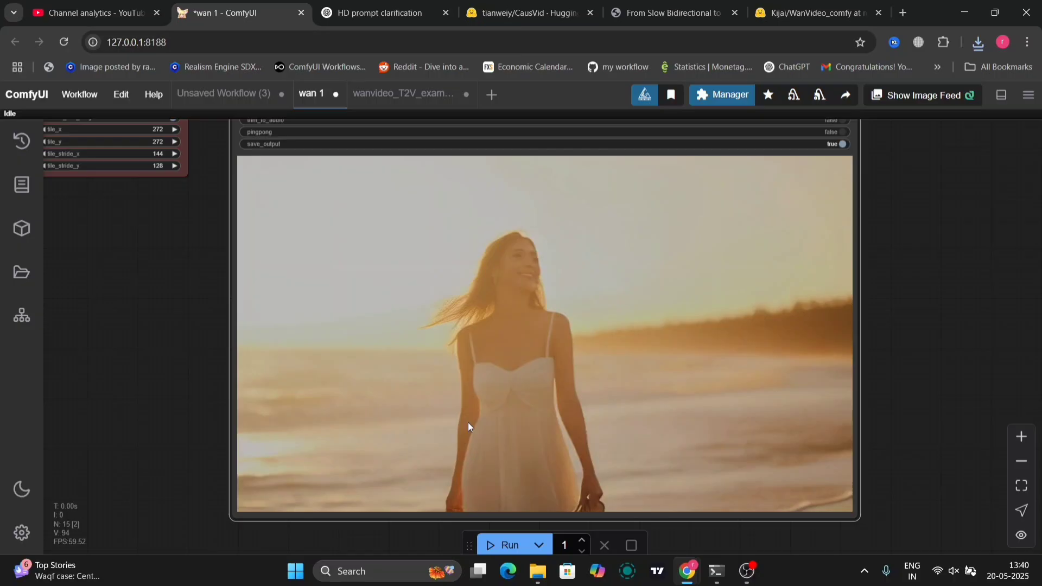
# Replace the beach positive prompt with the pasted book-café scene description.
pyautogui.scroll(-5, 274, 302)
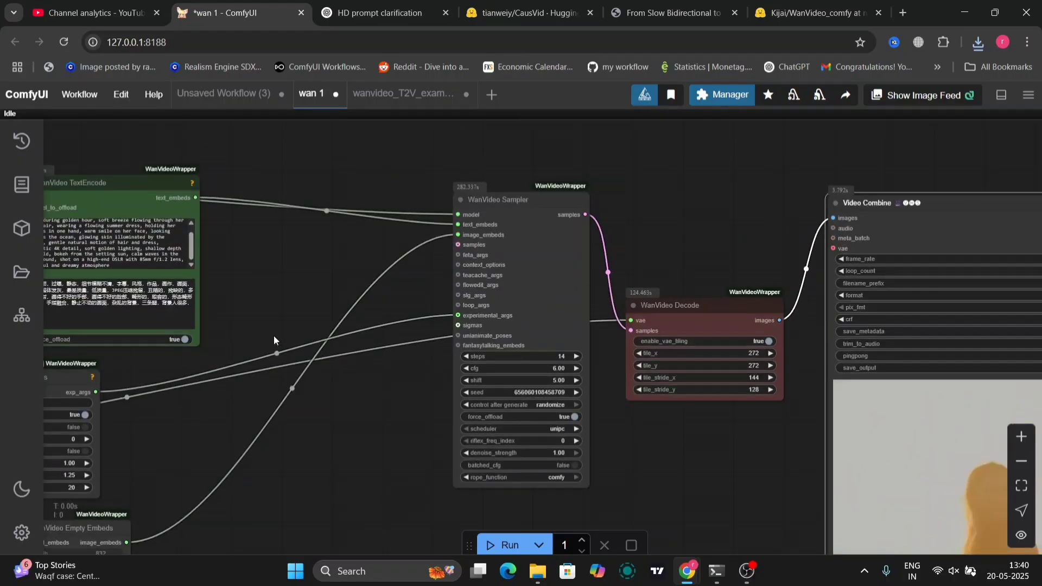
pyautogui.moveTo(273, 335); pyautogui.dragTo(460, 355)
pyautogui.click(342, 292)
pyautogui.hotkey('ctrl', 'a')
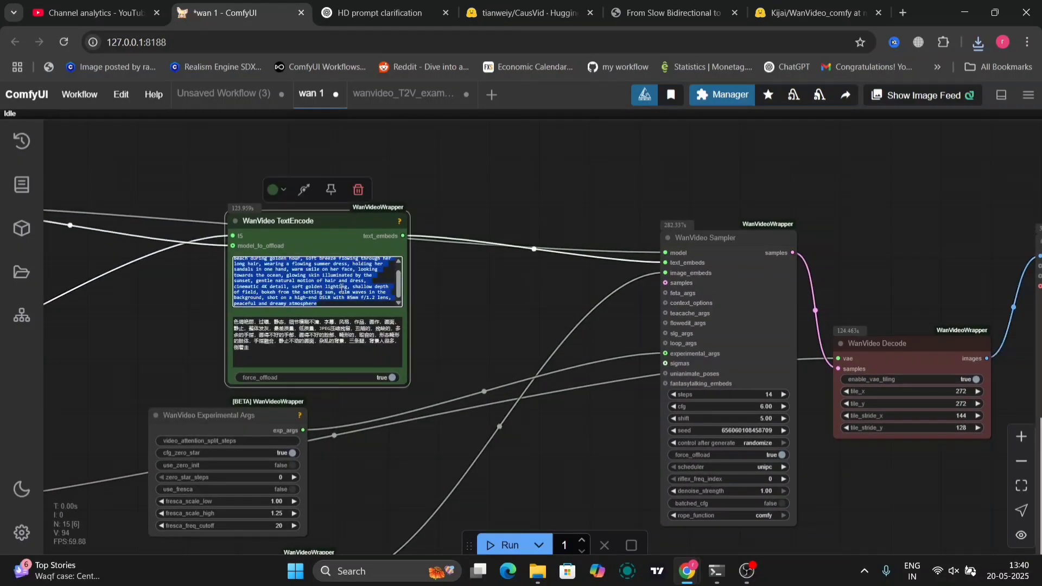
pyautogui.press('BackSpace')
pyautogui.hotkey('ctrl', 'v')
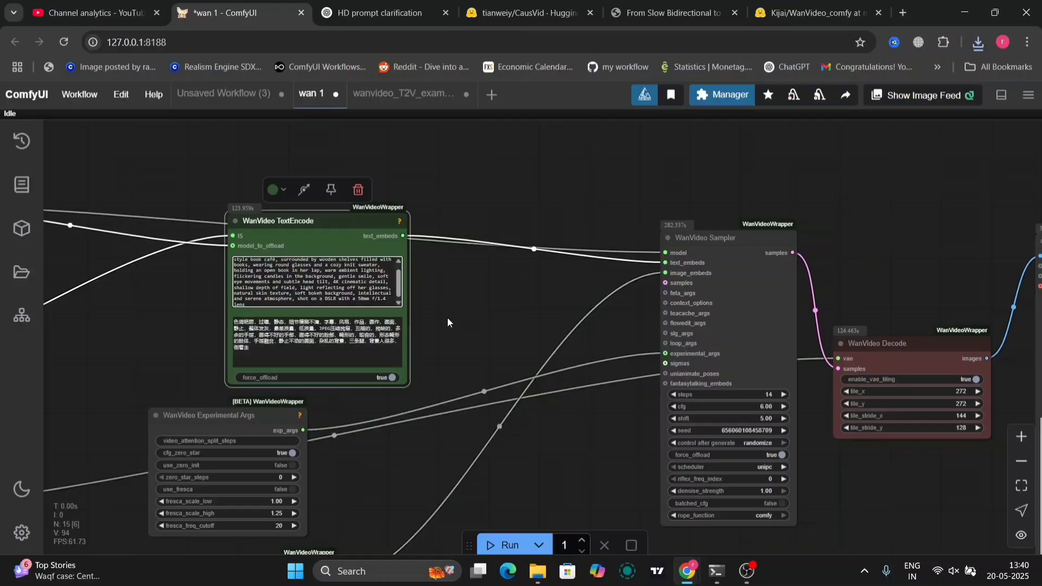
# Check the café and book wording in the new prompt, then run the generation.
pyautogui.scroll(5, 460, 322)
pyautogui.moveTo(461, 323); pyautogui.dragTo(658, 361)
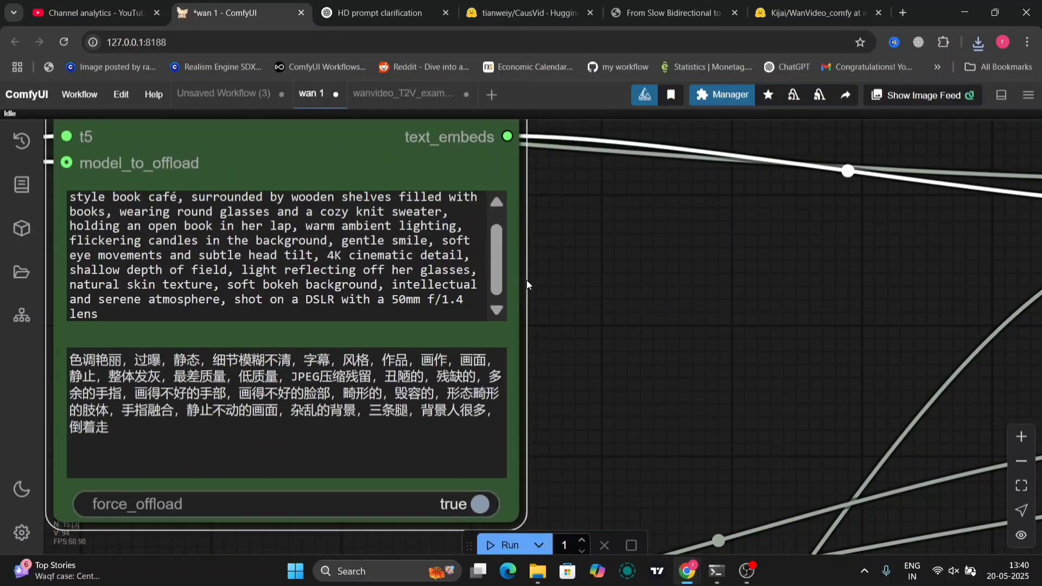
pyautogui.moveTo(497, 269); pyautogui.dragTo(496, 233)
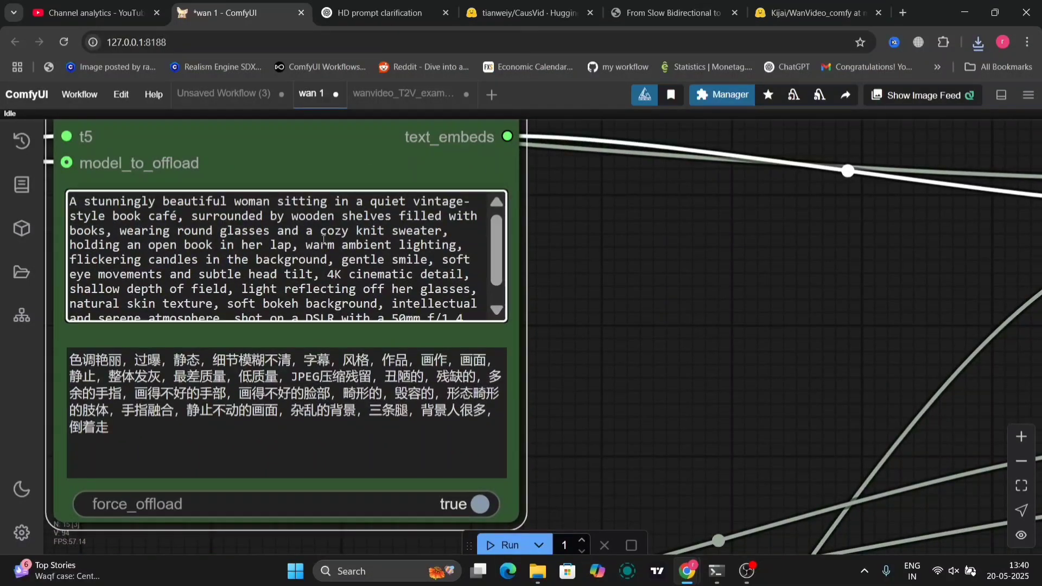
pyautogui.moveTo(279, 203); pyautogui.dragTo(304, 245)
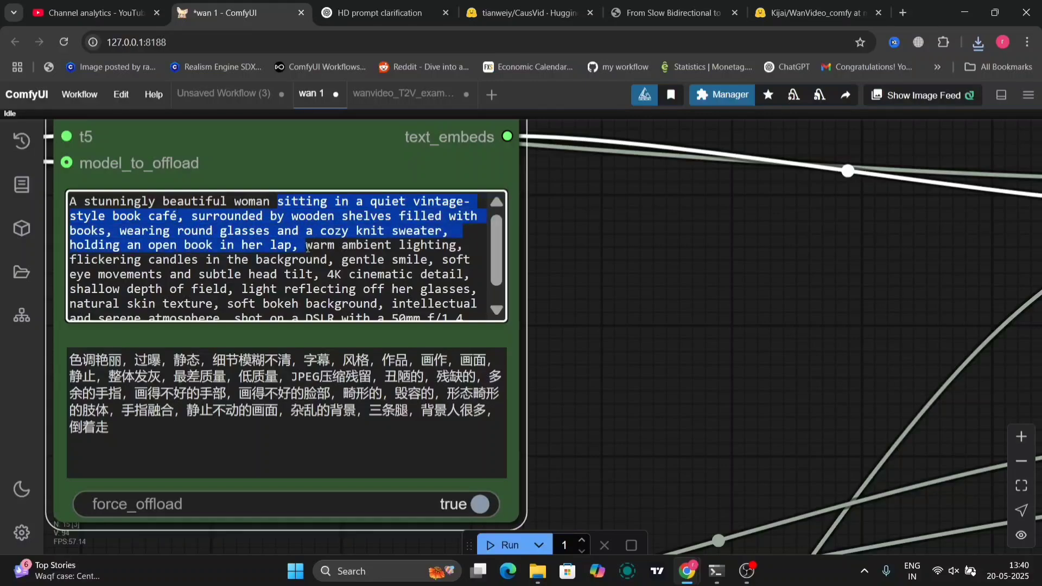
pyautogui.click(635, 317)
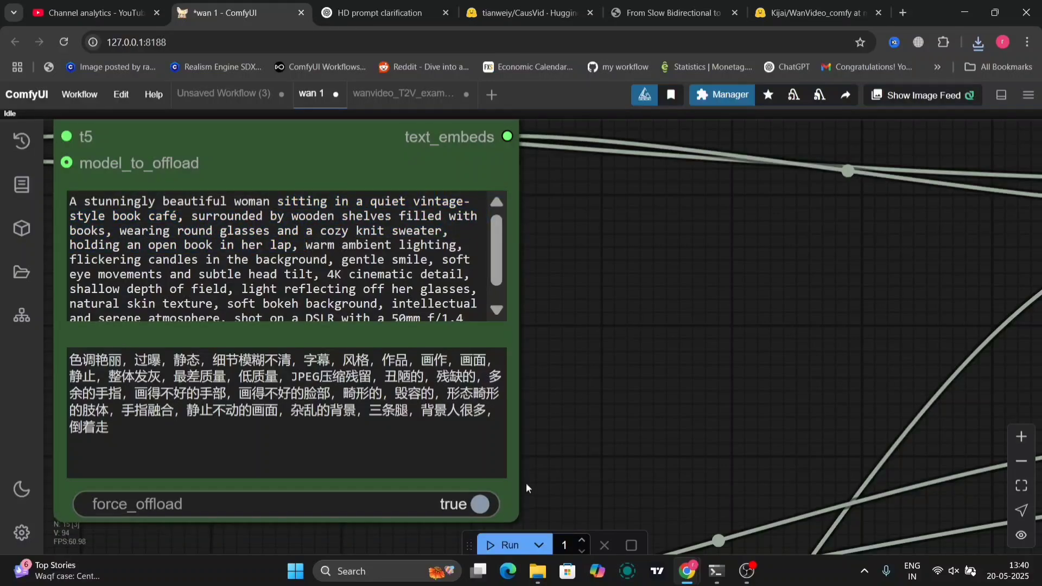
pyautogui.click(498, 546)
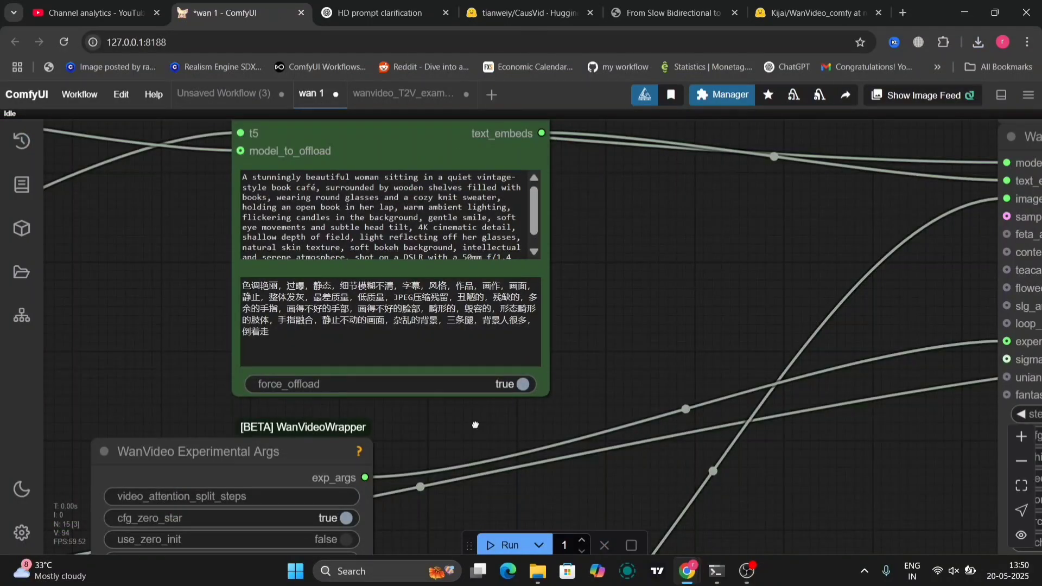
pyautogui.scroll(-5, 594, 421)
pyautogui.moveTo(650, 407); pyautogui.dragTo(814, 319)
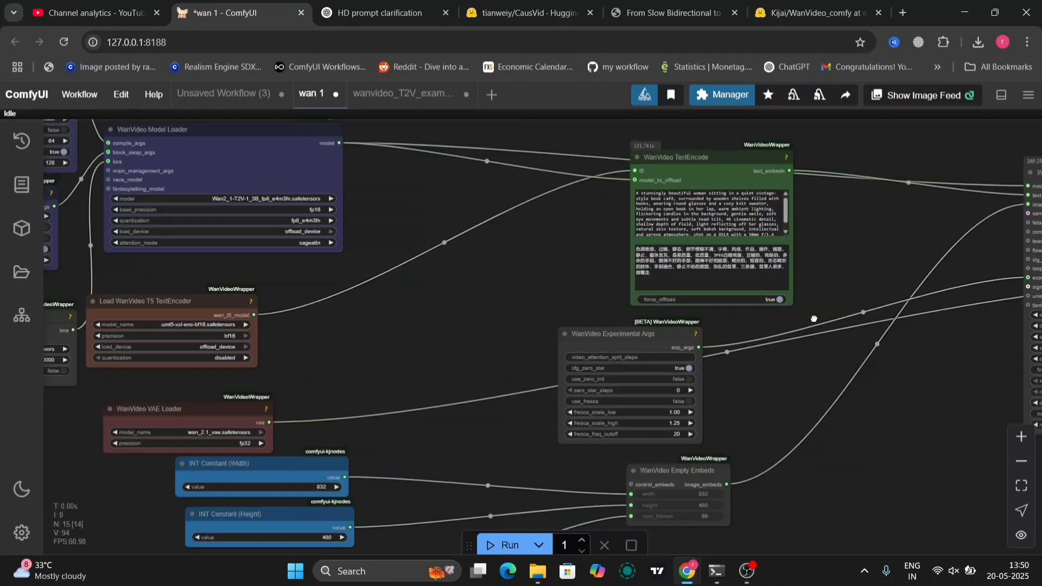
pyautogui.moveTo(357, 297); pyautogui.dragTo(486, 350)
pyautogui.moveTo(437, 321); pyautogui.dragTo(599, 266)
pyautogui.scroll(6, 273, 298)
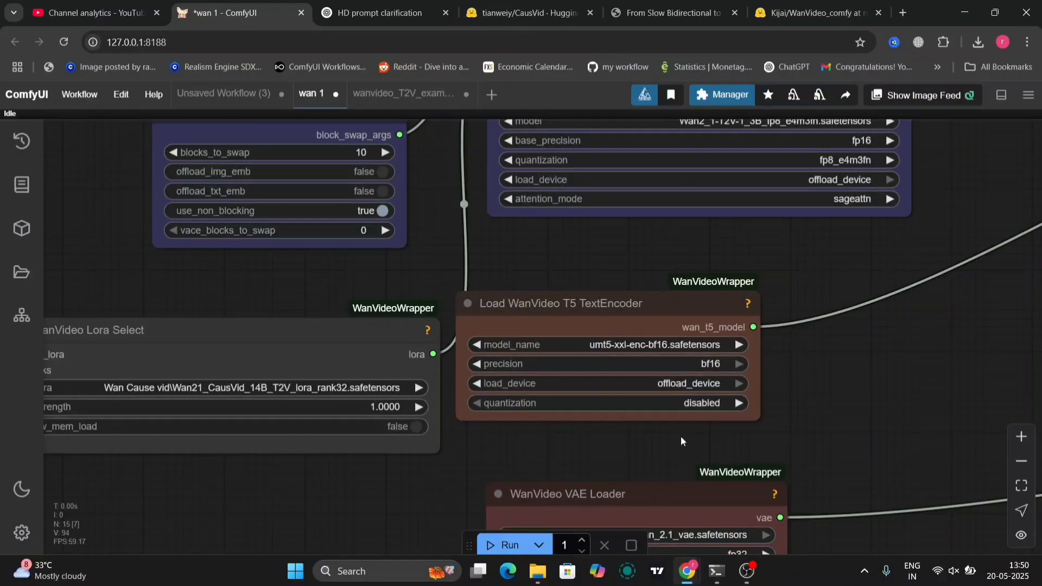
pyautogui.scroll(-5, 680, 435)
pyautogui.moveTo(730, 472); pyautogui.dragTo(358, 287)
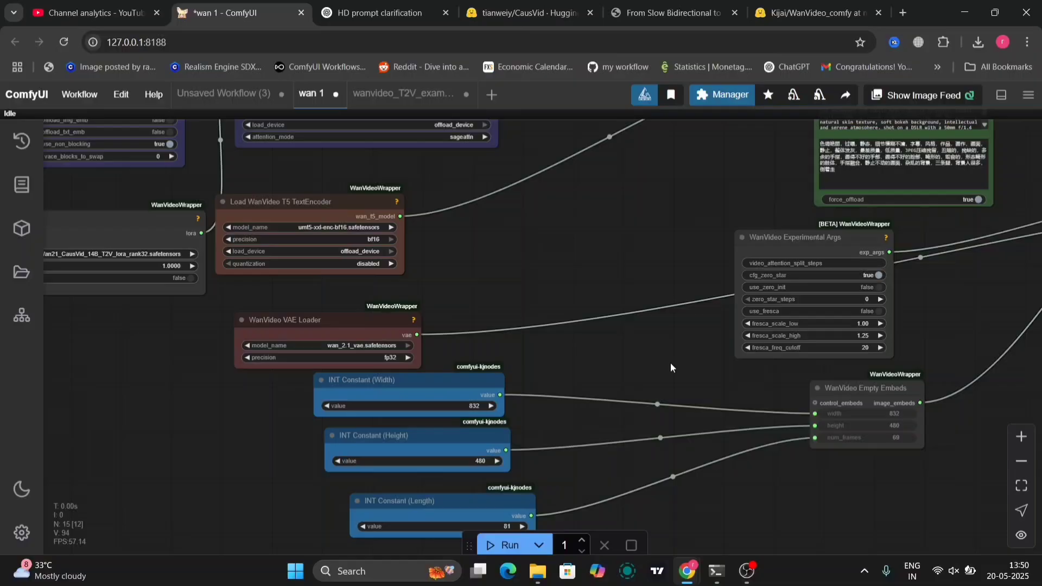
pyautogui.moveTo(670, 363); pyautogui.dragTo(263, 417)
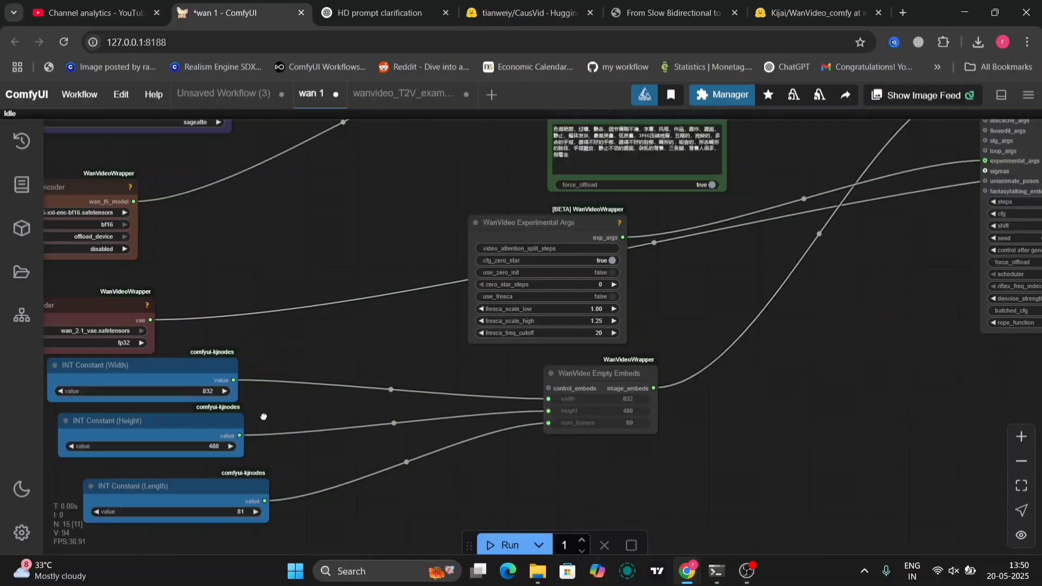
pyautogui.moveTo(835, 269); pyautogui.dragTo(626, 412)
pyautogui.moveTo(691, 425); pyautogui.dragTo(380, 421)
pyautogui.scroll(7, 518, 463)
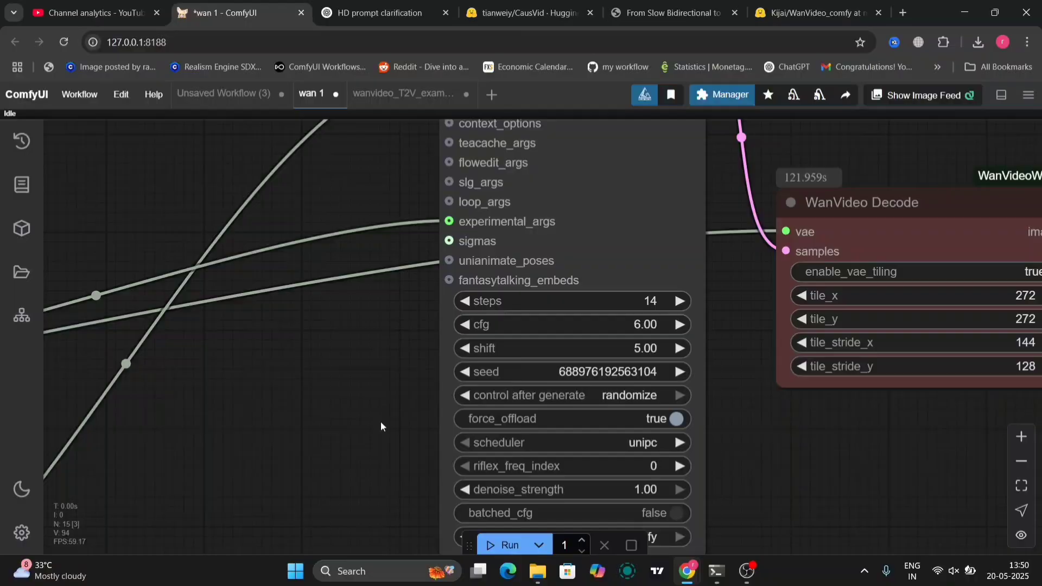
pyautogui.scroll(-4, 381, 422)
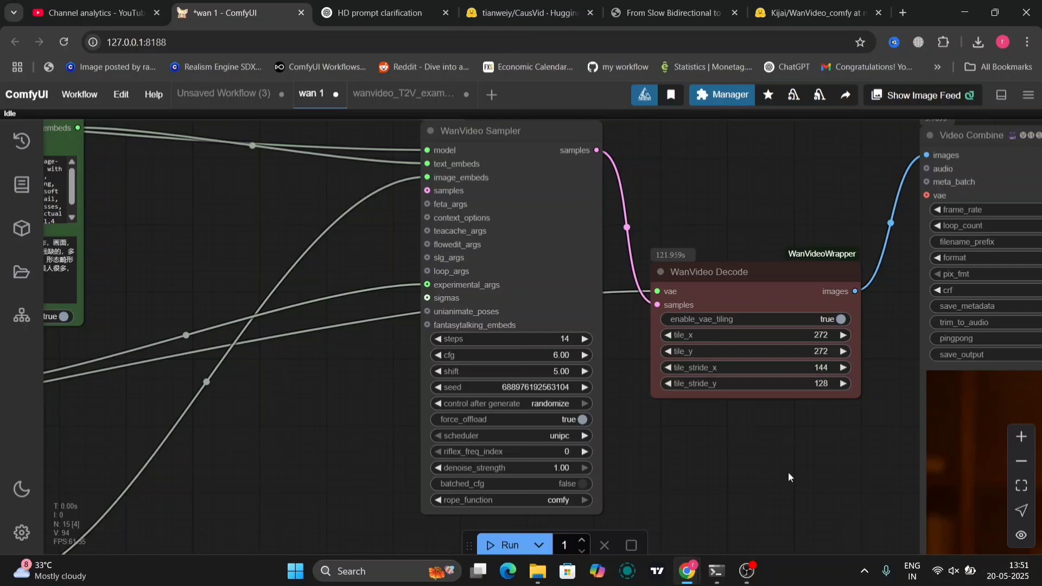
# Save the candlelit book-café clip of the woman in glasses as an MP4 file.
pyautogui.scroll(-5, 789, 471)
pyautogui.moveTo(788, 471); pyautogui.dragTo(295, 263)
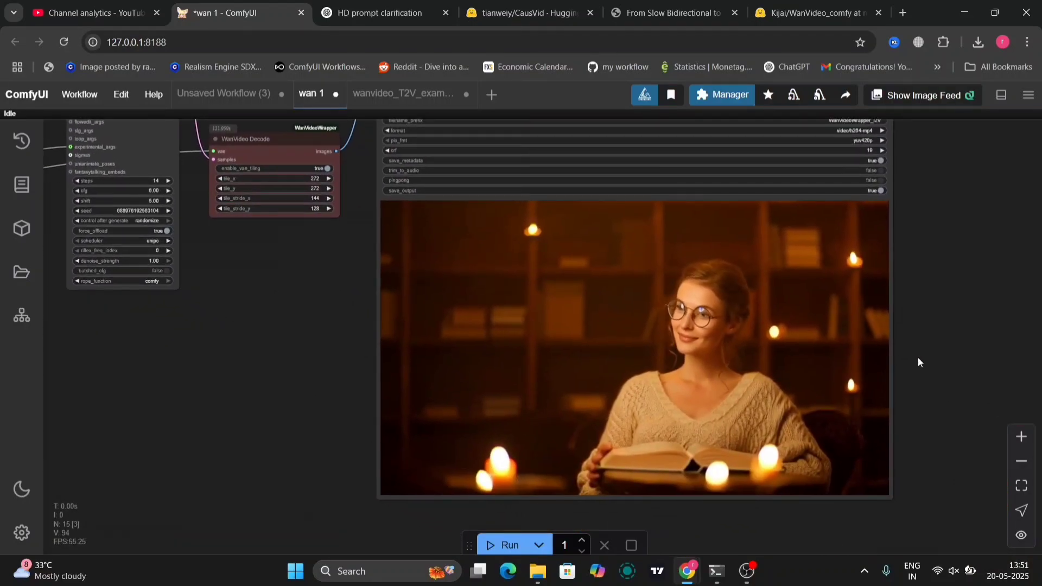
pyautogui.scroll(5, 932, 360)
pyautogui.moveTo(932, 360); pyautogui.dragTo(1013, 354)
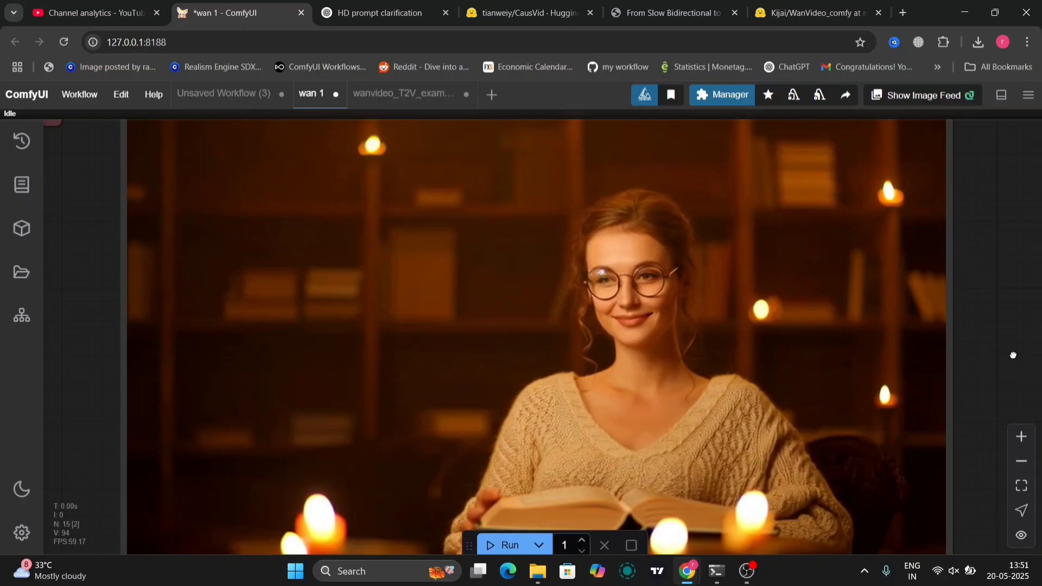
pyautogui.scroll(-2, 992, 366)
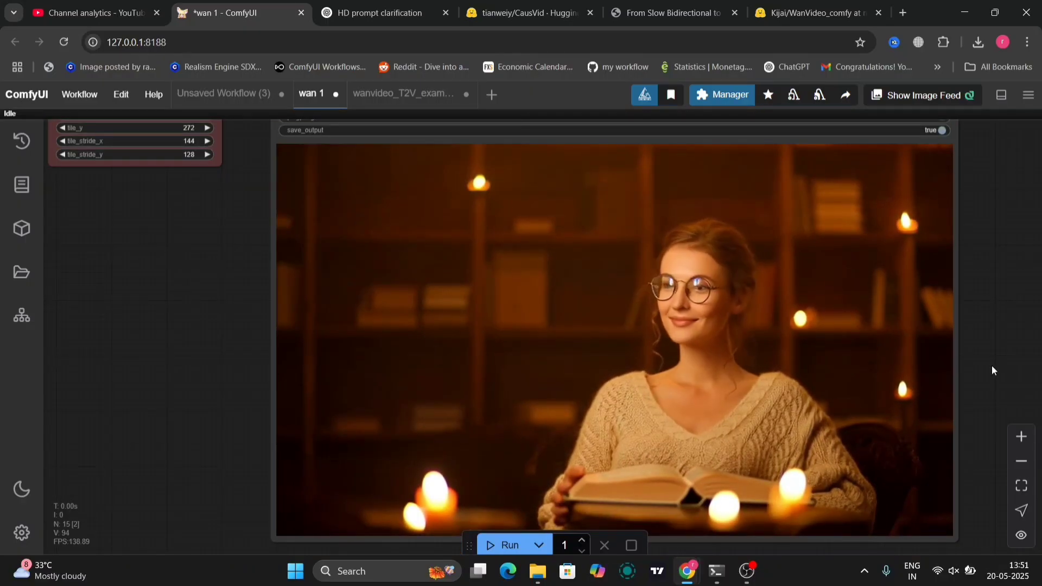
pyautogui.rightClick(738, 312)
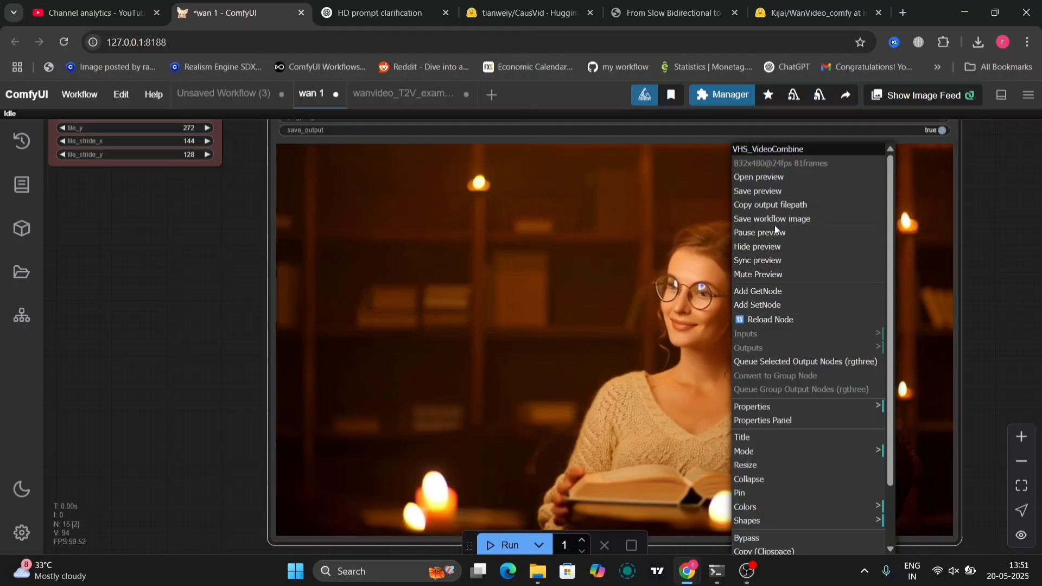
pyautogui.click(802, 192)
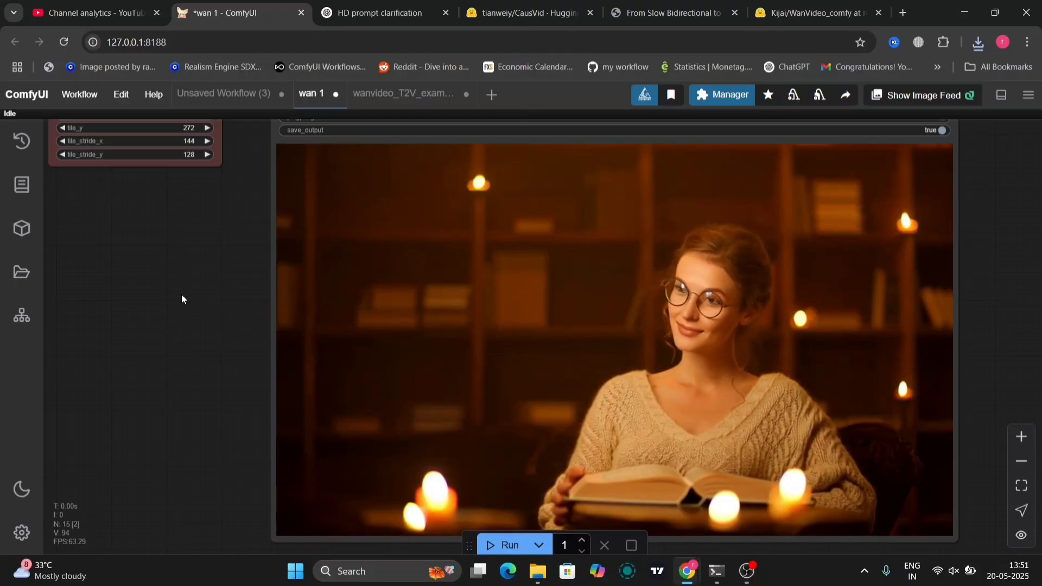
pyautogui.moveTo(181, 295); pyautogui.dragTo(494, 487)
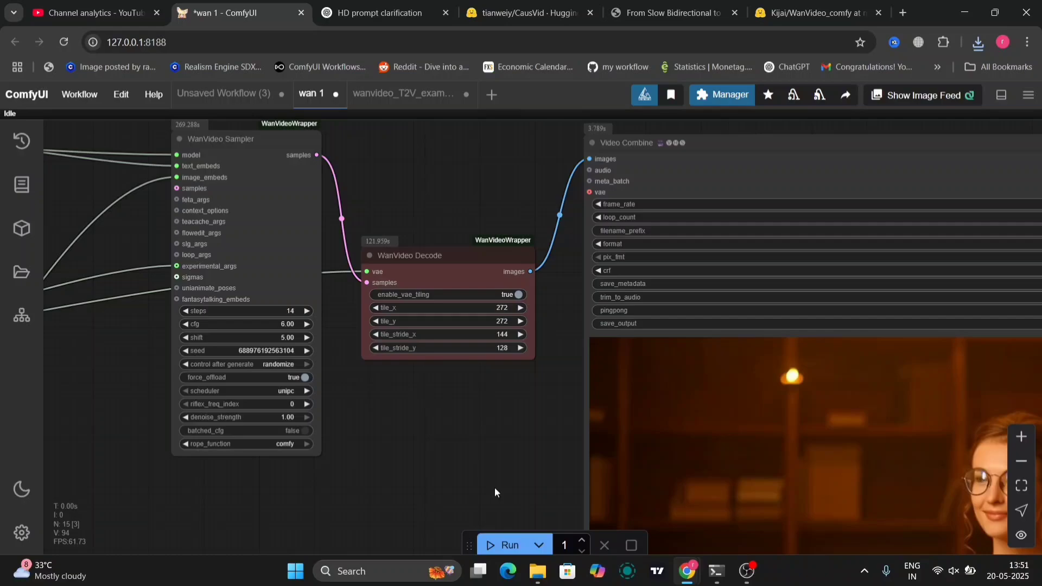
# Export the workflow as 'wan + causvid Ai Verse.json'.
pyautogui.moveTo(102, 405); pyautogui.dragTo(237, 411)
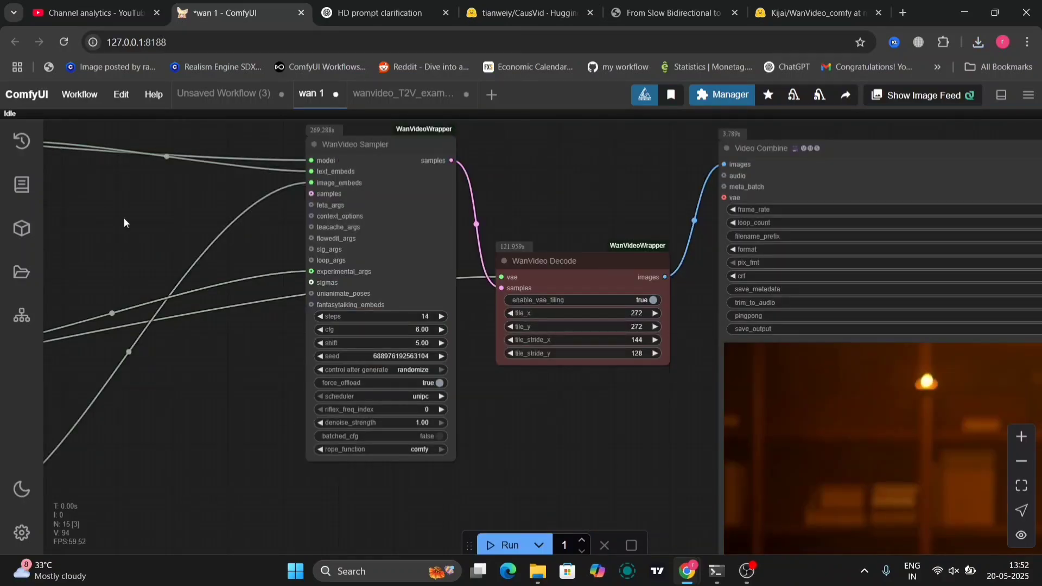
pyautogui.click(80, 95)
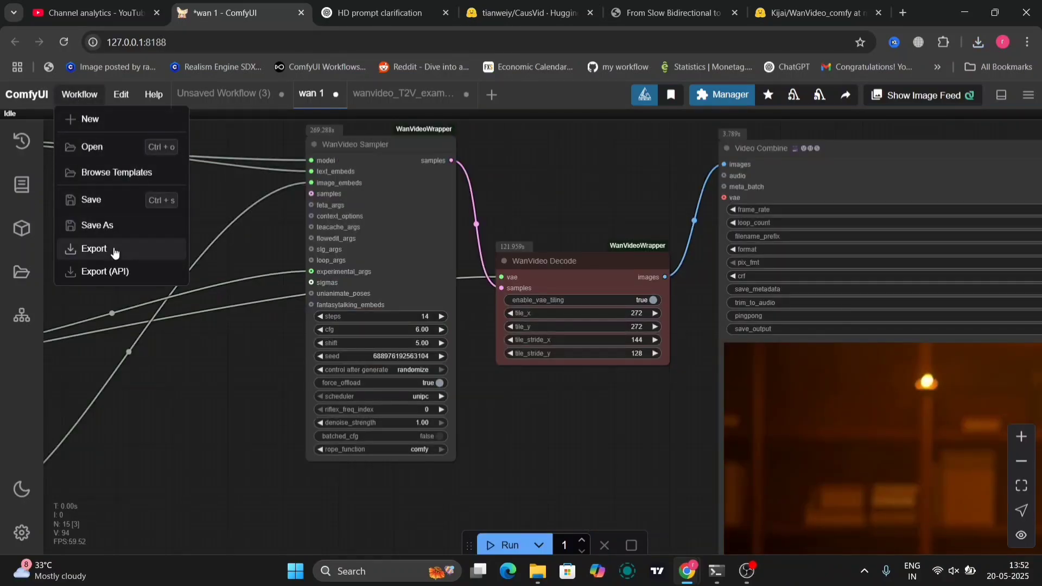
pyautogui.click(114, 251)
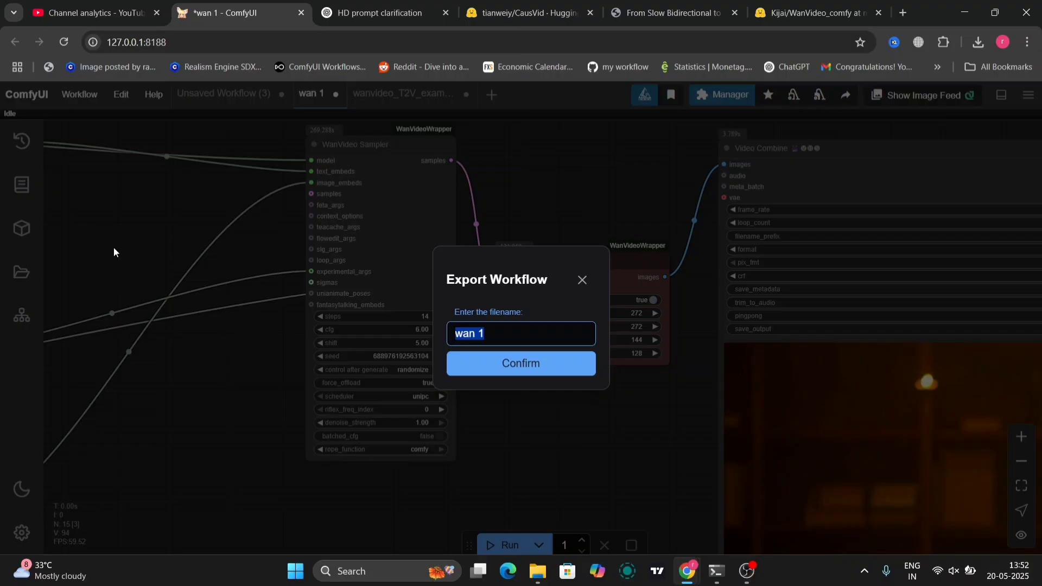
pyautogui.press('End')
pyautogui.write('+ causv')
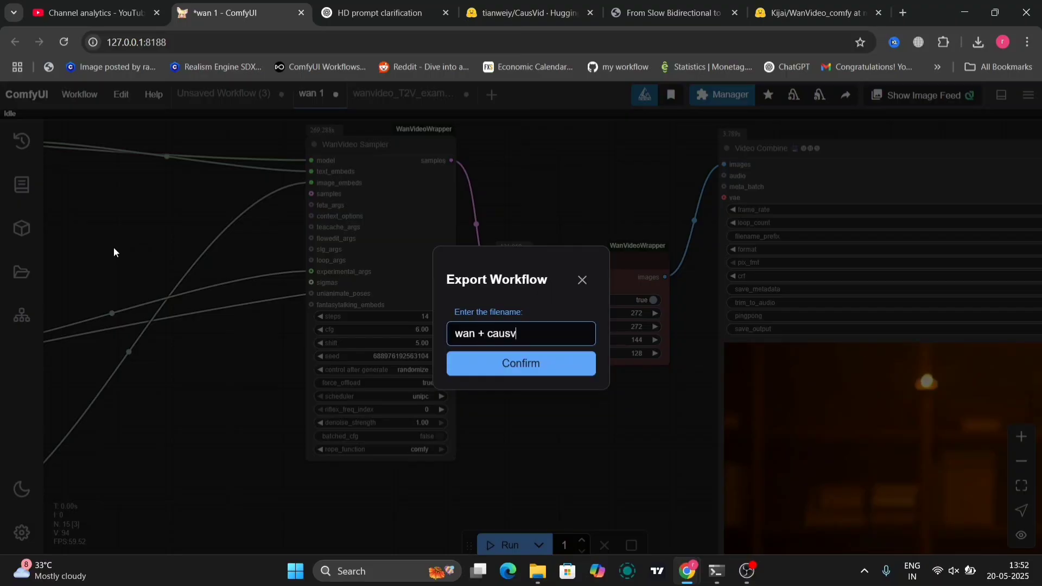
pyautogui.write('id Ai Verse')
pyautogui.click(476, 363)
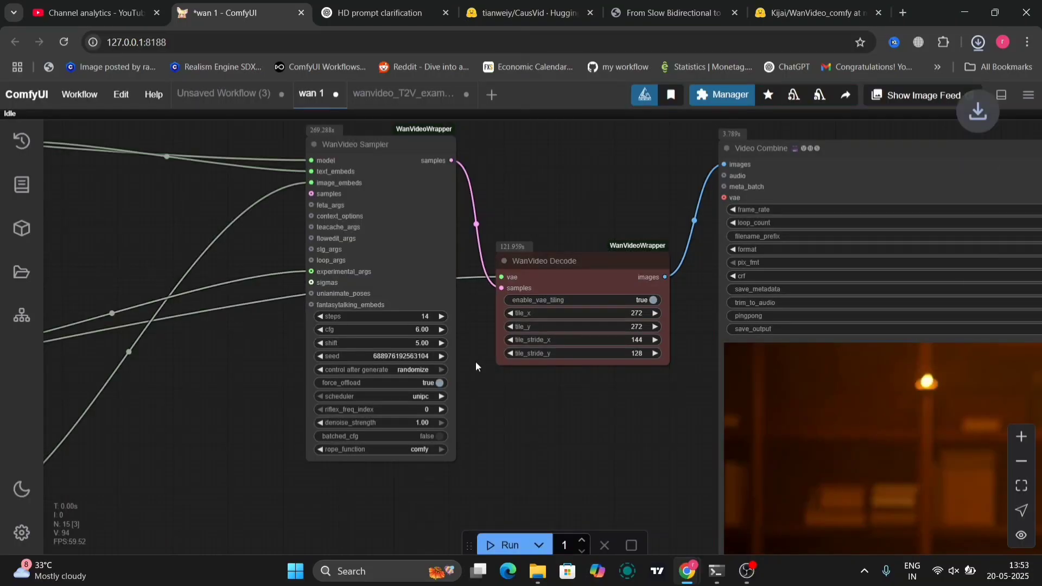
pyautogui.click(583, 447)
pyautogui.moveTo(551, 187); pyautogui.dragTo(645, 163)
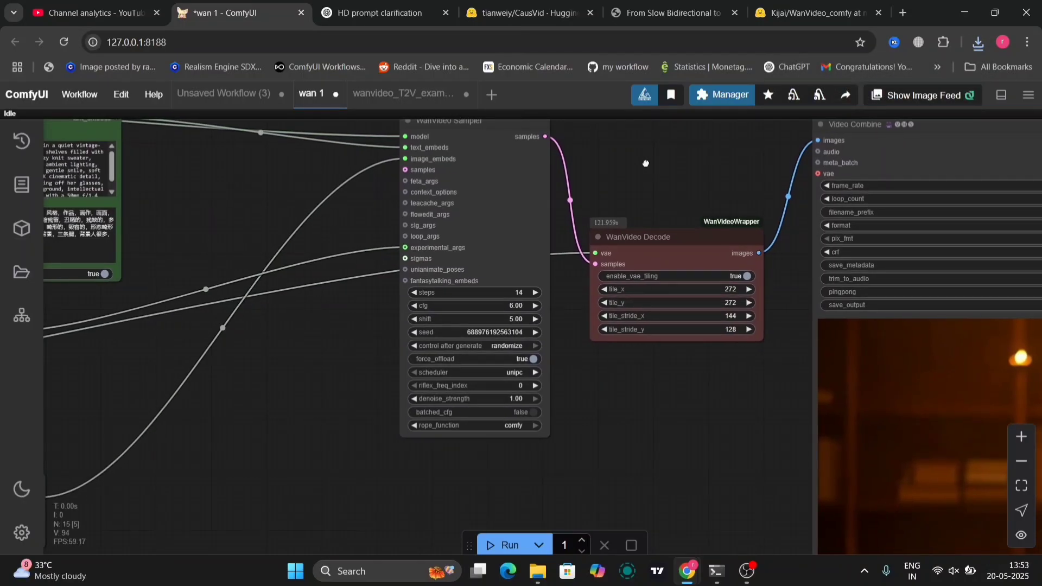